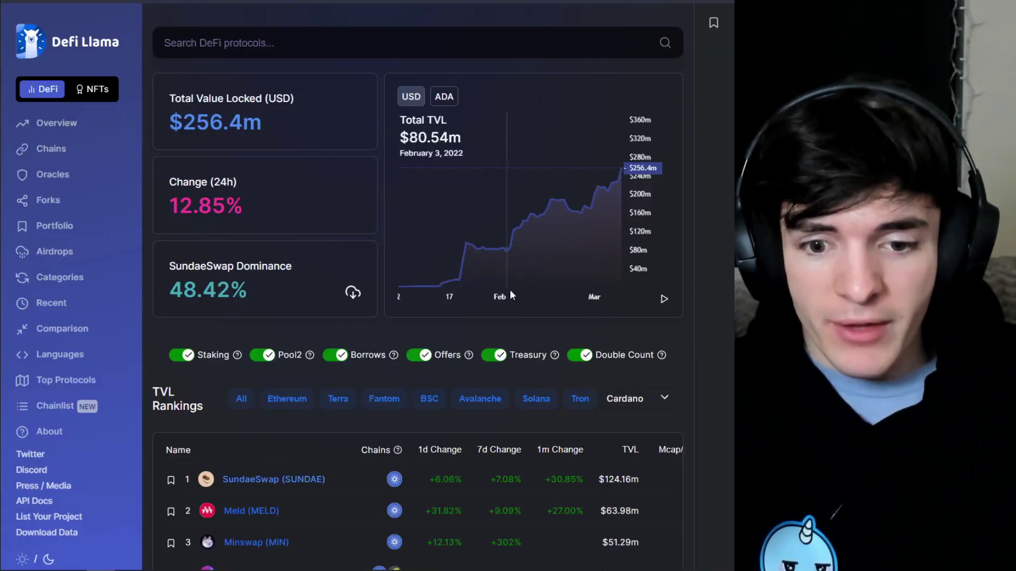
Examine Cardano's total value locked chart and its protocol rankings table.
scroll(509, 290, down, 1)
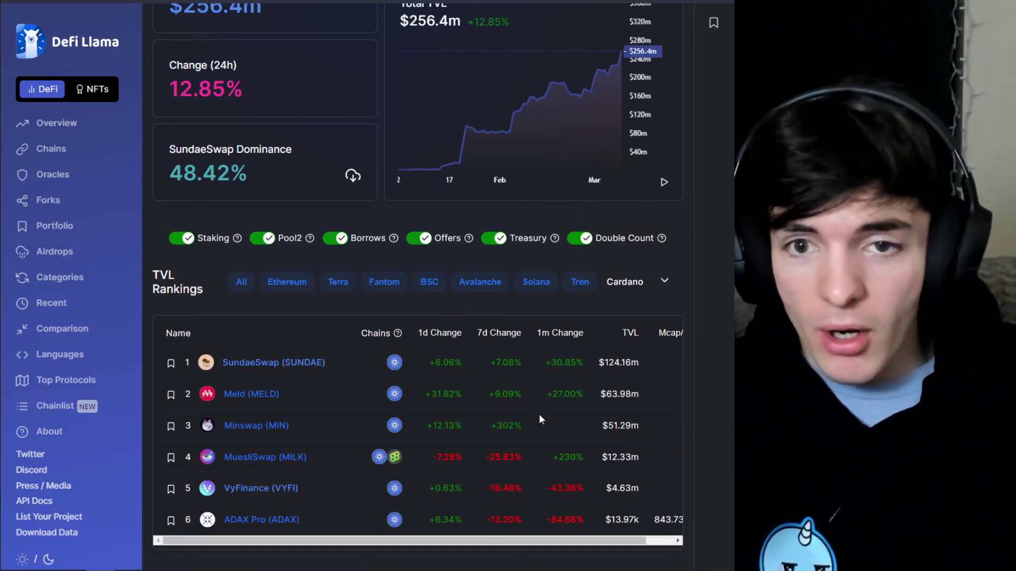
scroll(543, 418, up, 1)
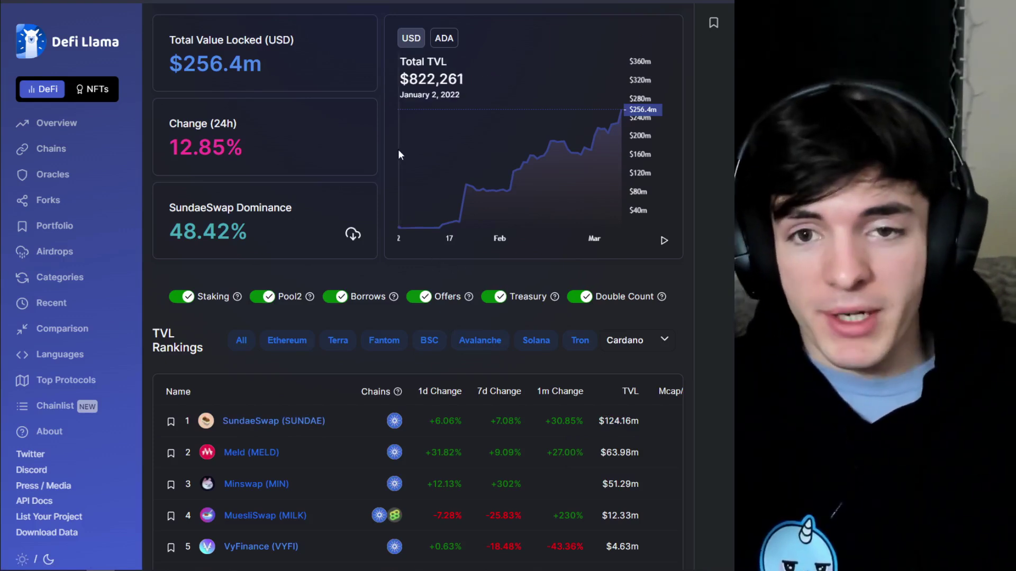
scroll(490, 180, down, 1)
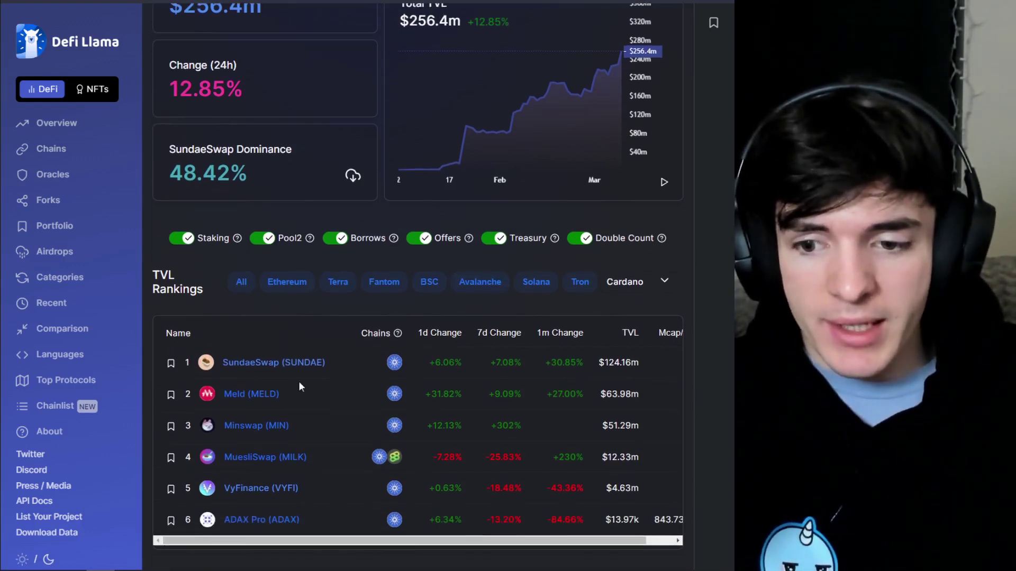
Switch to the Minswap page and look through its list of top liquidity pools.
key(ctrl+Tab)
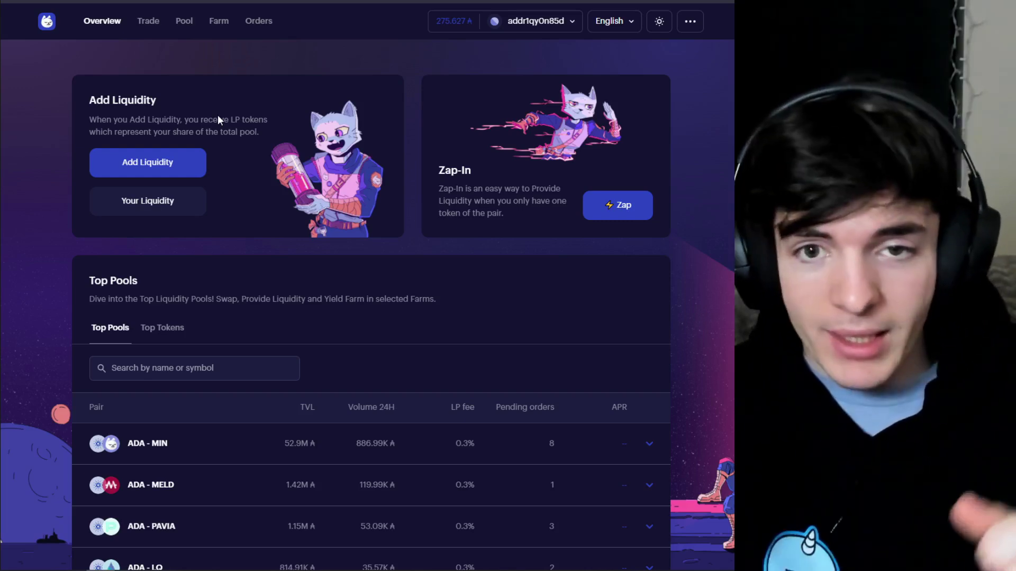
scroll(63, 372, down, 3)
scroll(64, 373, down, 11)
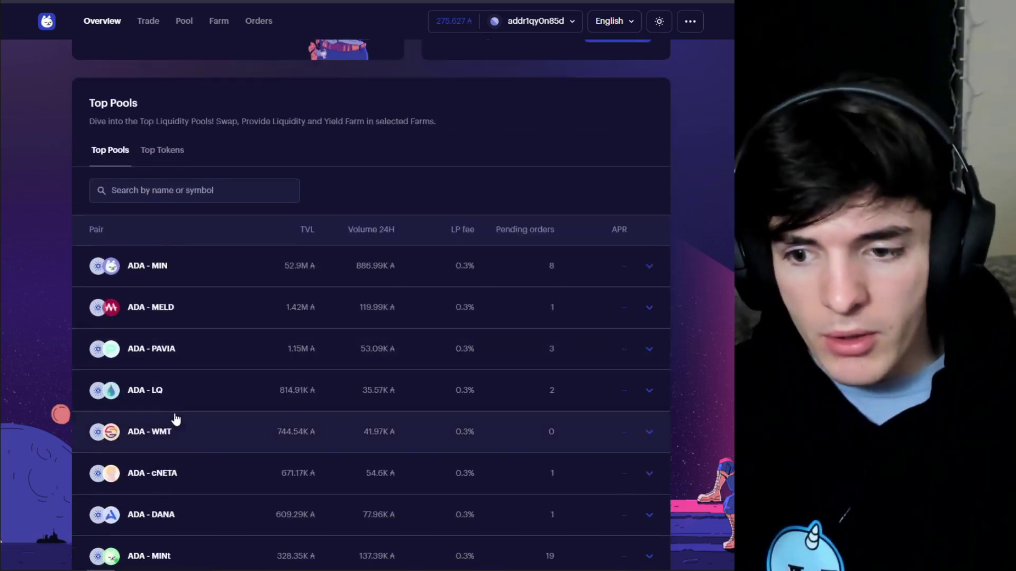
scroll(183, 374, down, 5)
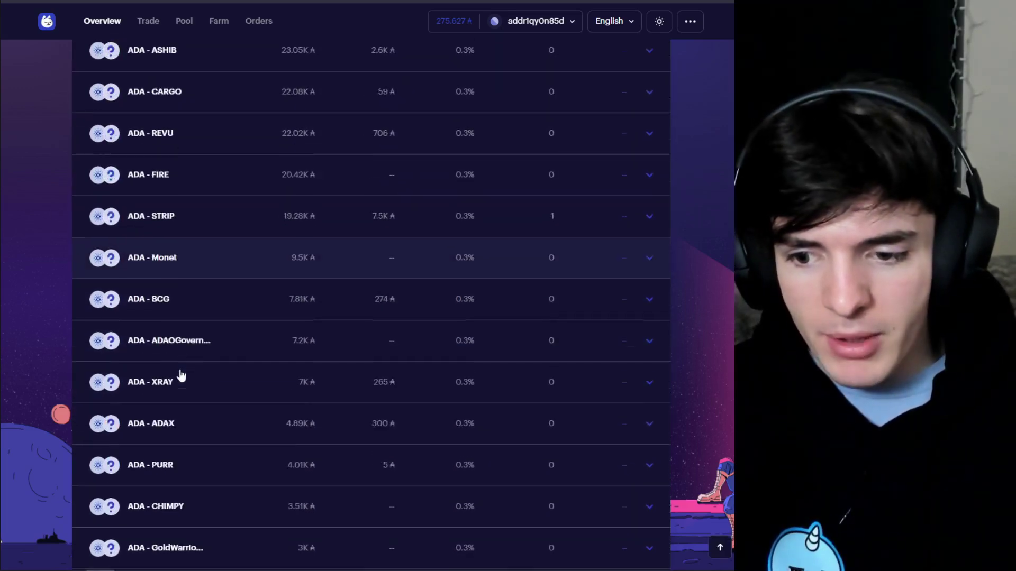
scroll(181, 375, up, 10)
scroll(180, 374, up, 9)
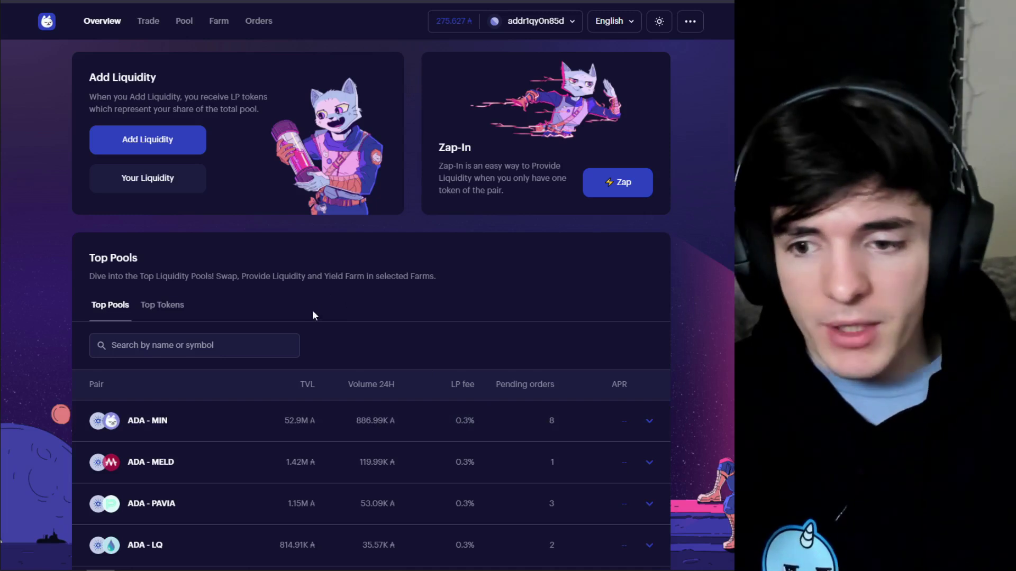
scroll(278, 317, up, 1)
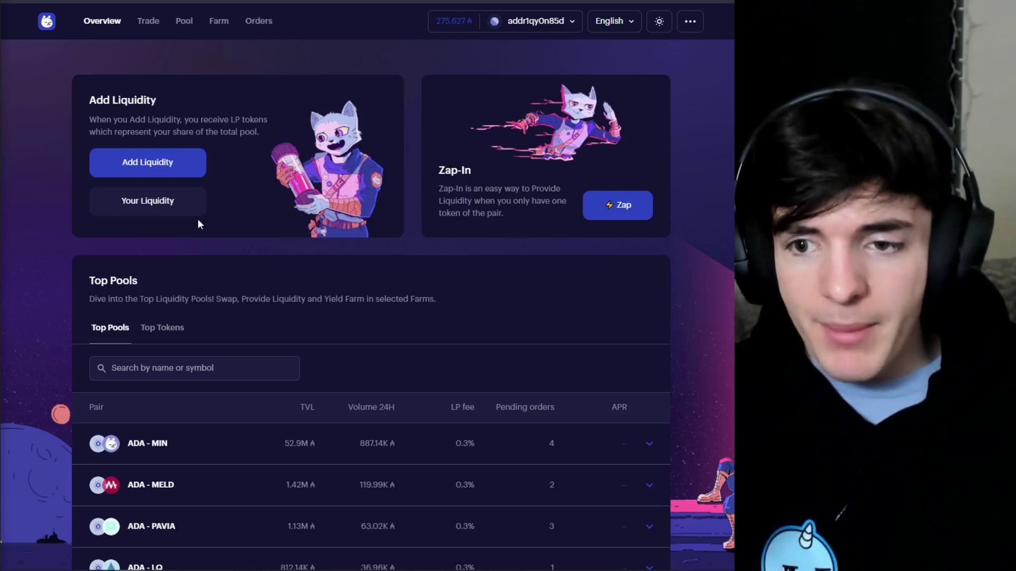
Open the wallet's own liquidity positions and inspect the ADA-MIN LP's pooled ADA, pooled MIN and pool share.
click(174, 211)
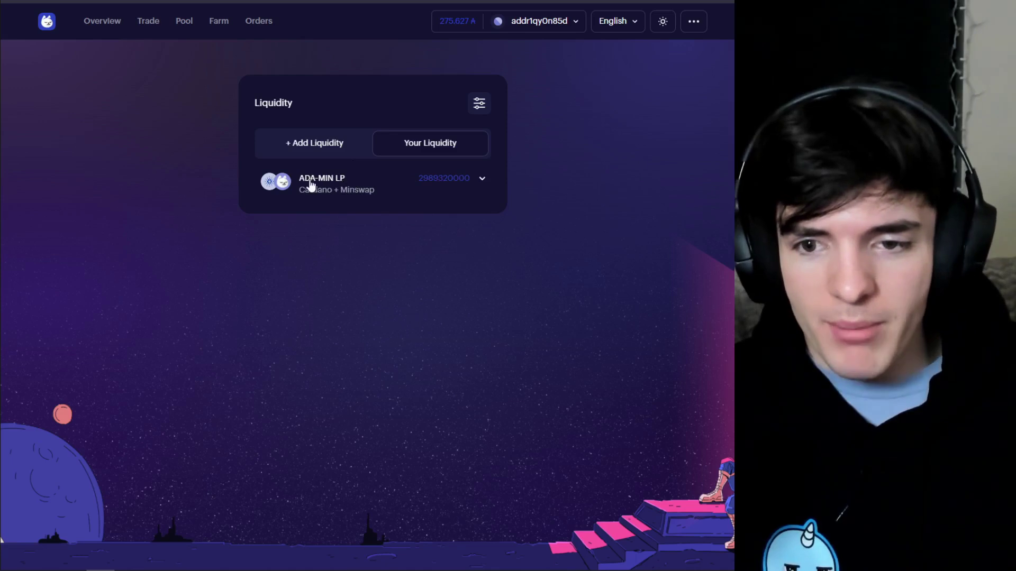
click(443, 191)
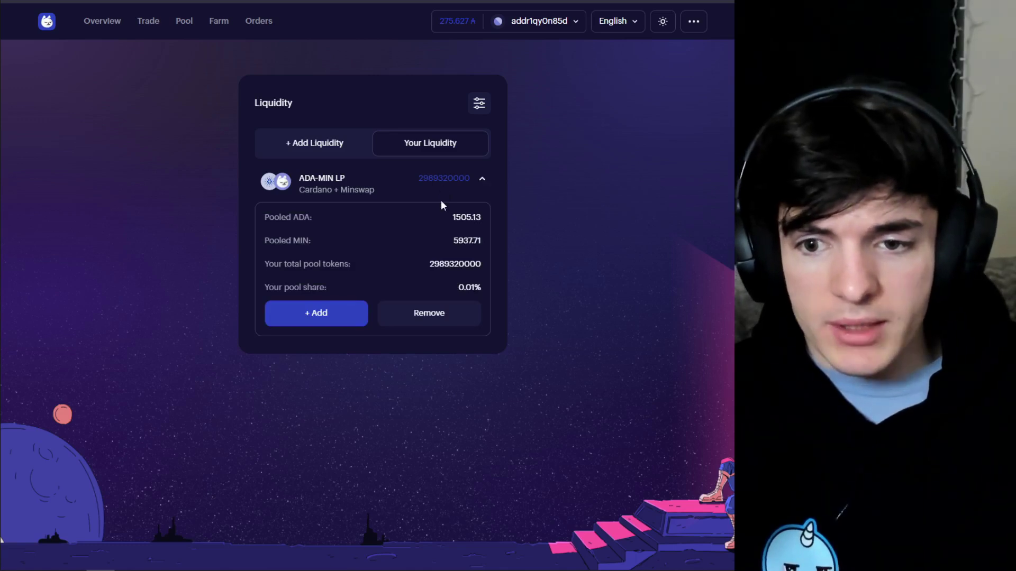
drag(453, 221, 479, 218)
click(468, 218)
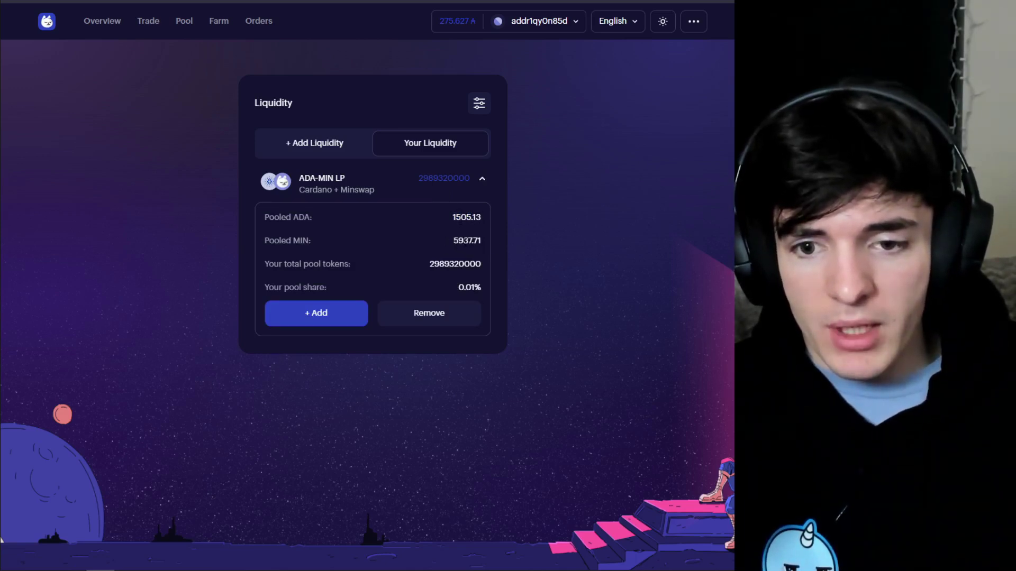
drag(472, 241, 454, 241)
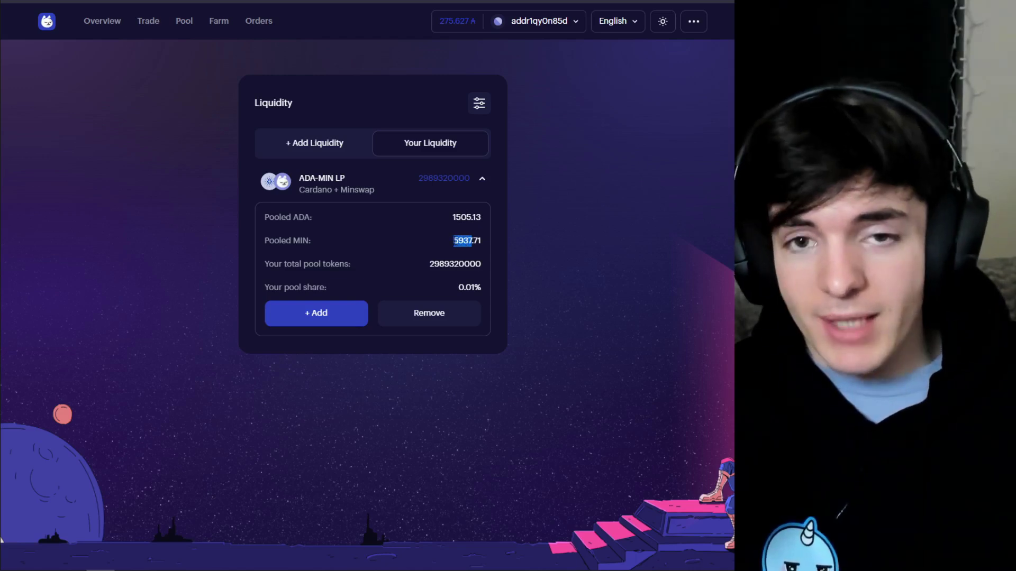
click(467, 241)
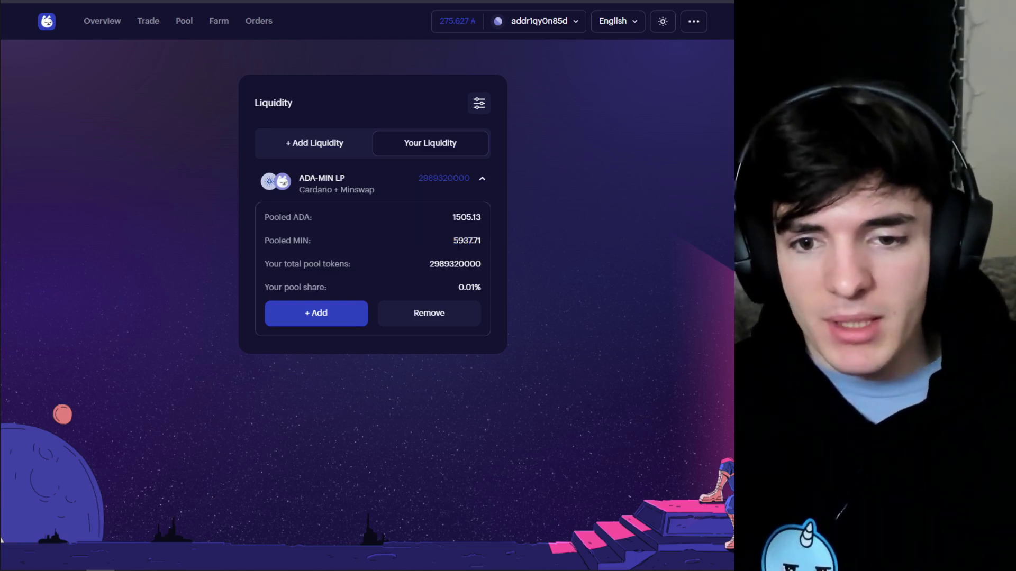
drag(474, 241, 452, 242)
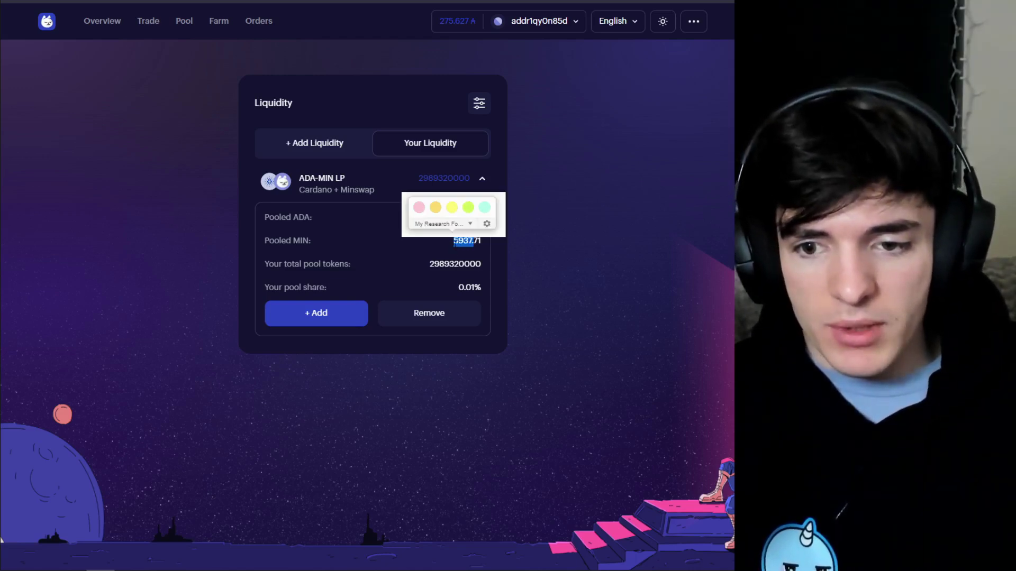
click(467, 288)
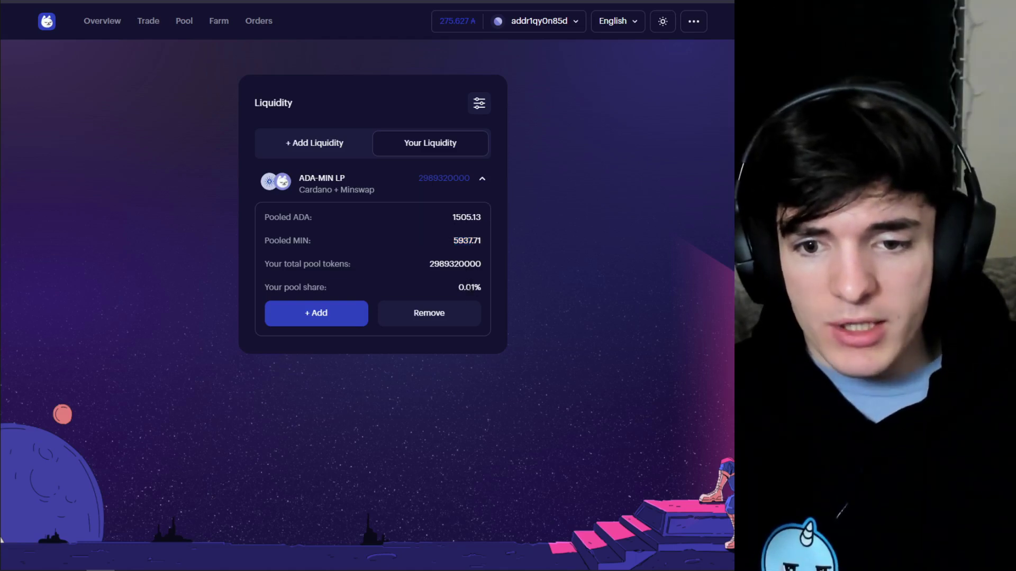
drag(475, 288, 458, 288)
click(458, 288)
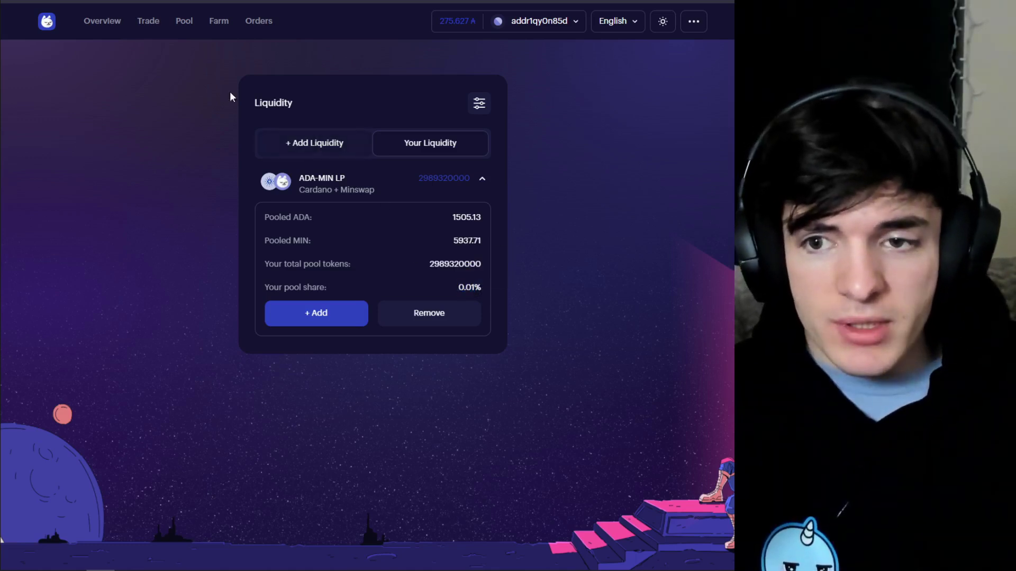
Return to the overview and review the top pools' pairs and LP fees.
click(104, 24)
scroll(361, 276, down, 2)
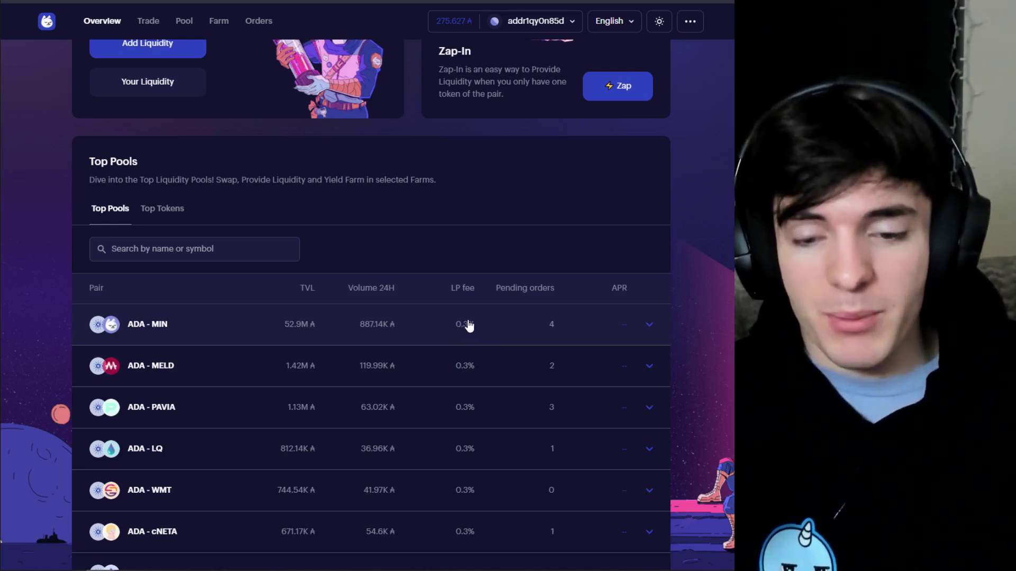
scroll(406, 312, up, 2)
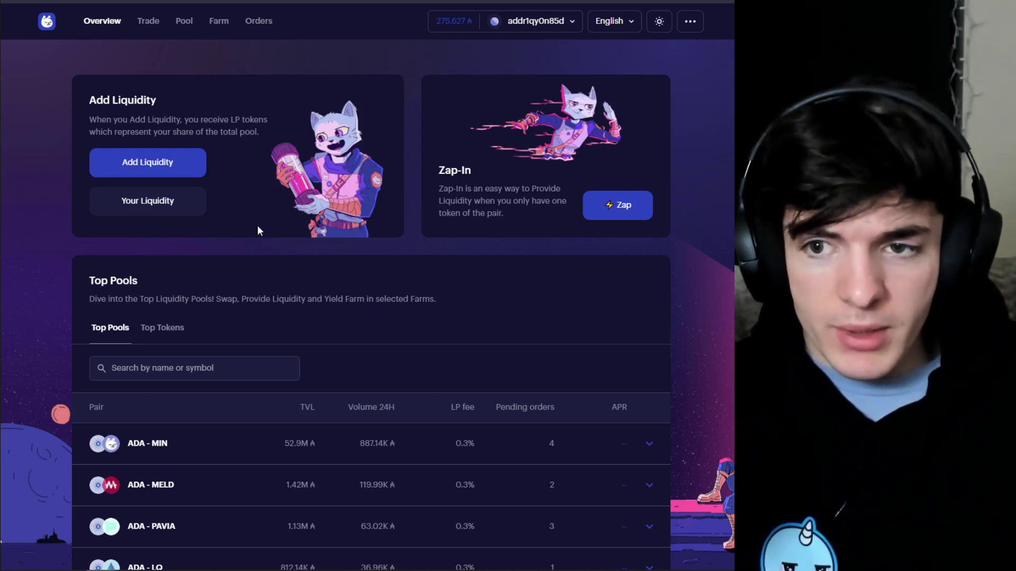
scroll(201, 354, down, 4)
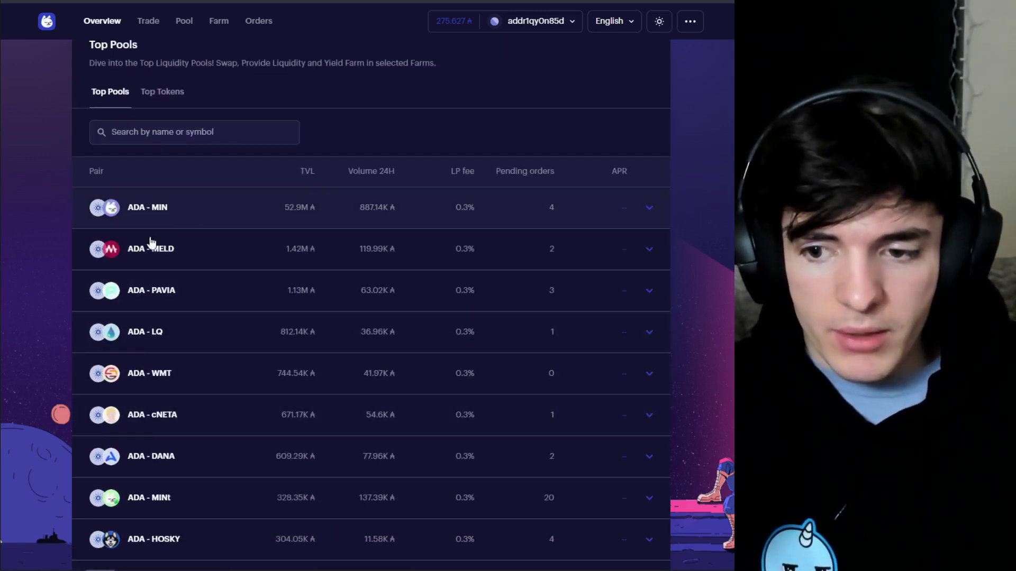
scroll(185, 333, up, 2)
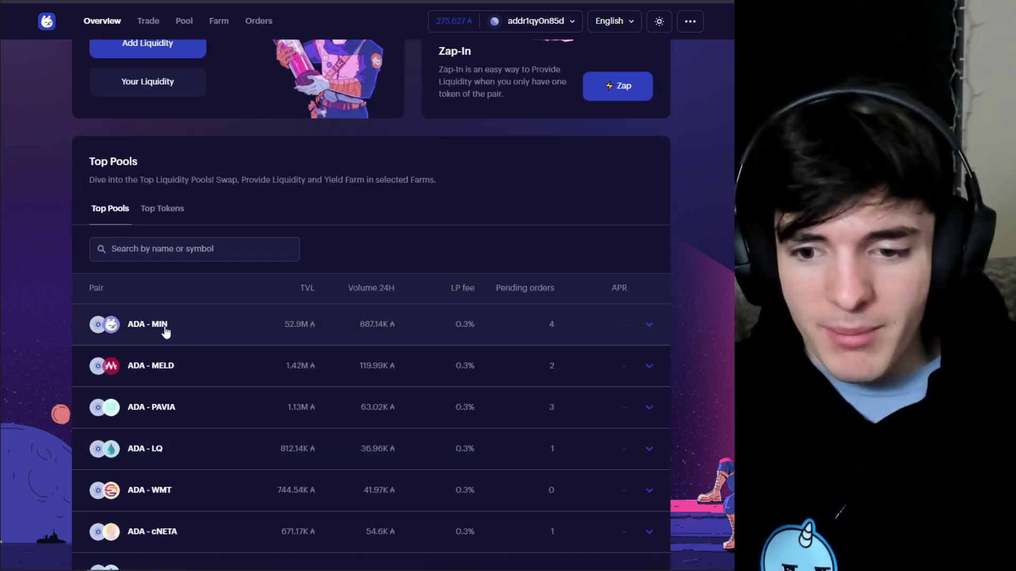
scroll(176, 433, up, 2)
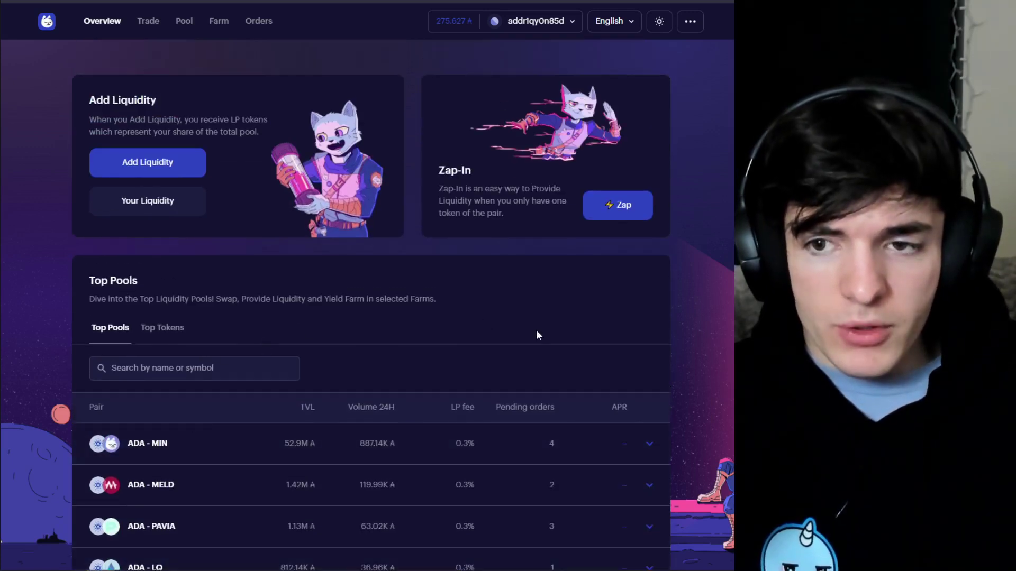
Open the trading page, browse the available tokens and choose MIN as the token to receive for ADA.
click(149, 22)
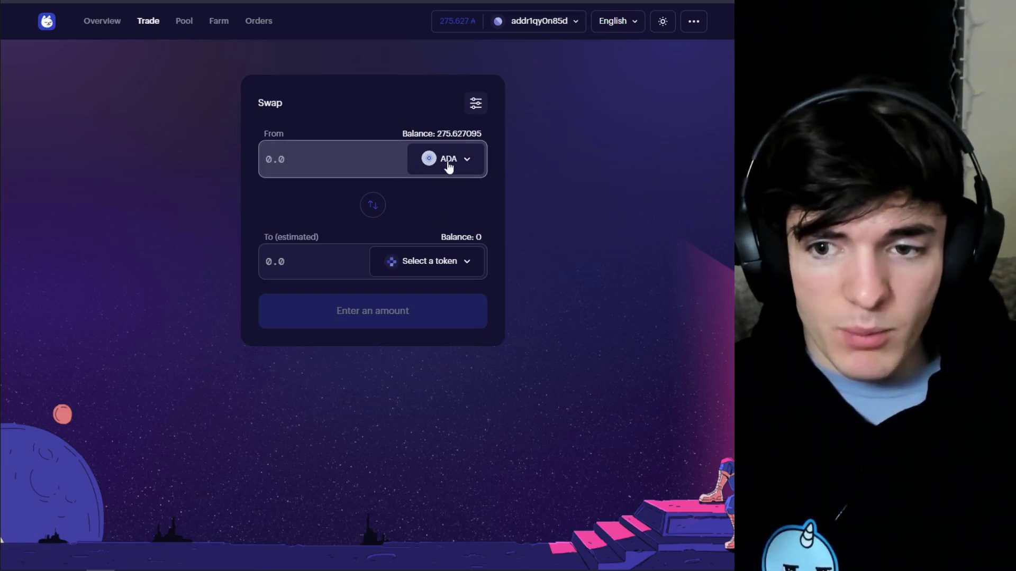
click(457, 257)
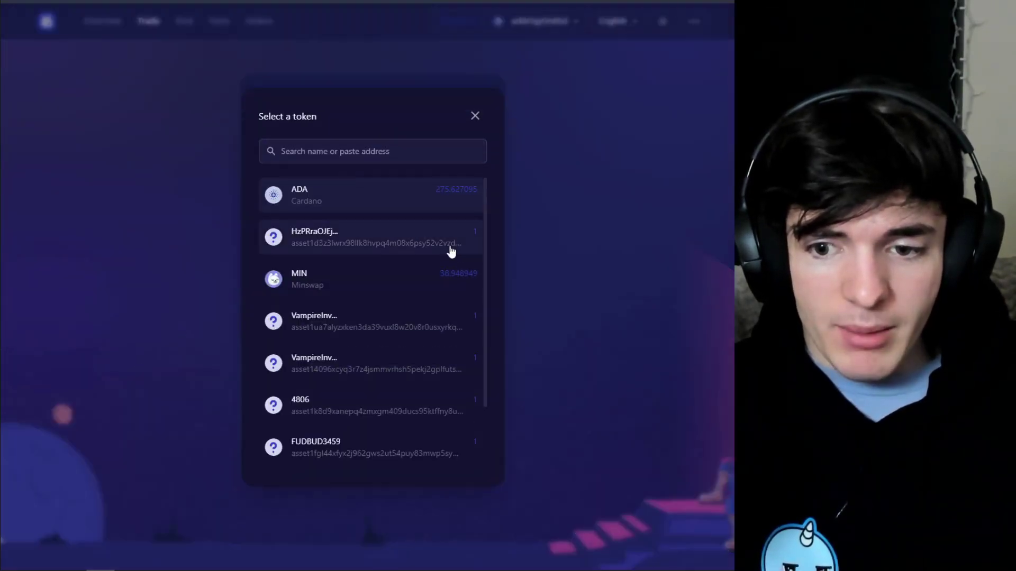
scroll(443, 237, down, 2)
scroll(466, 222, up, 2)
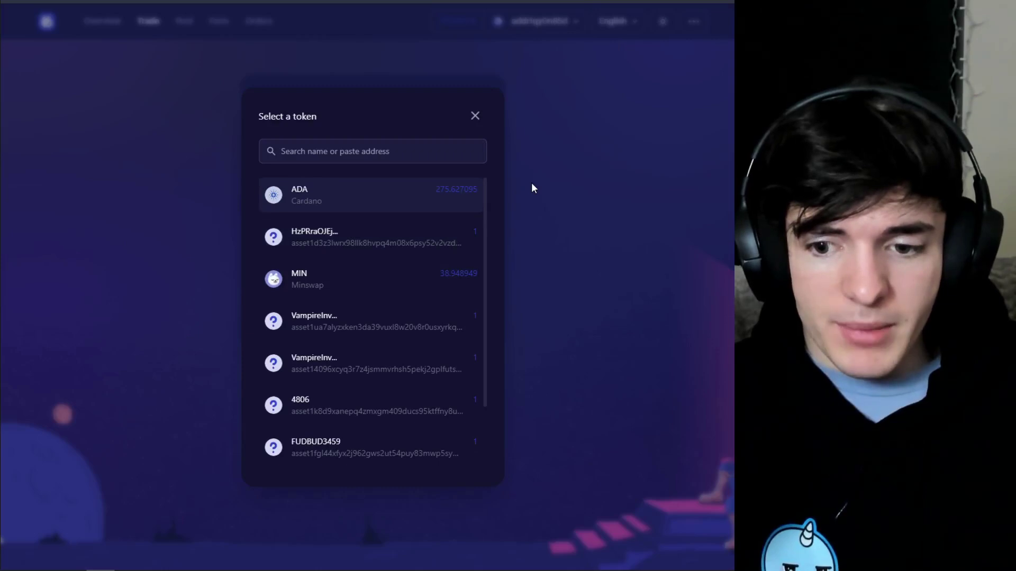
click(516, 225)
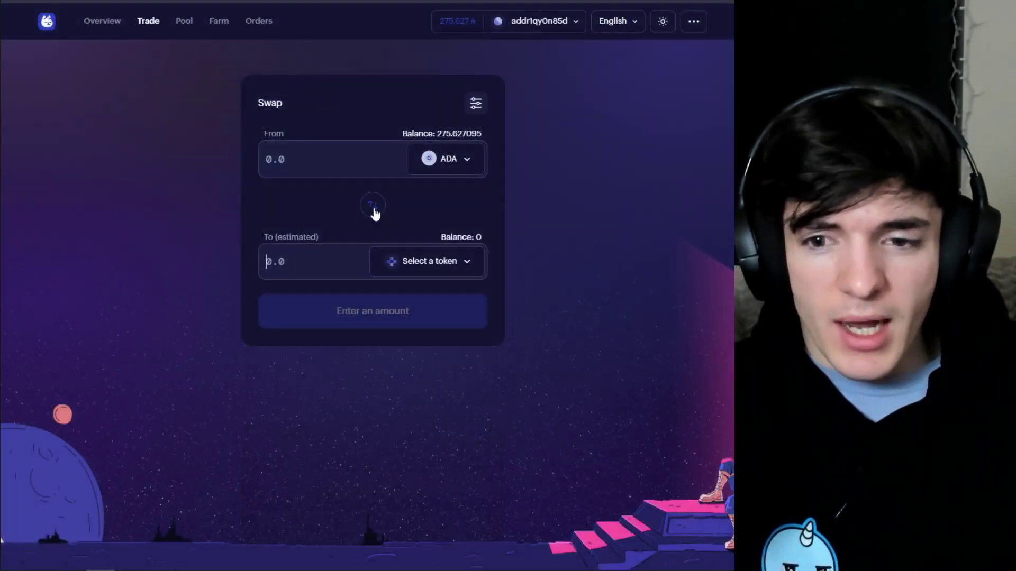
click(410, 268)
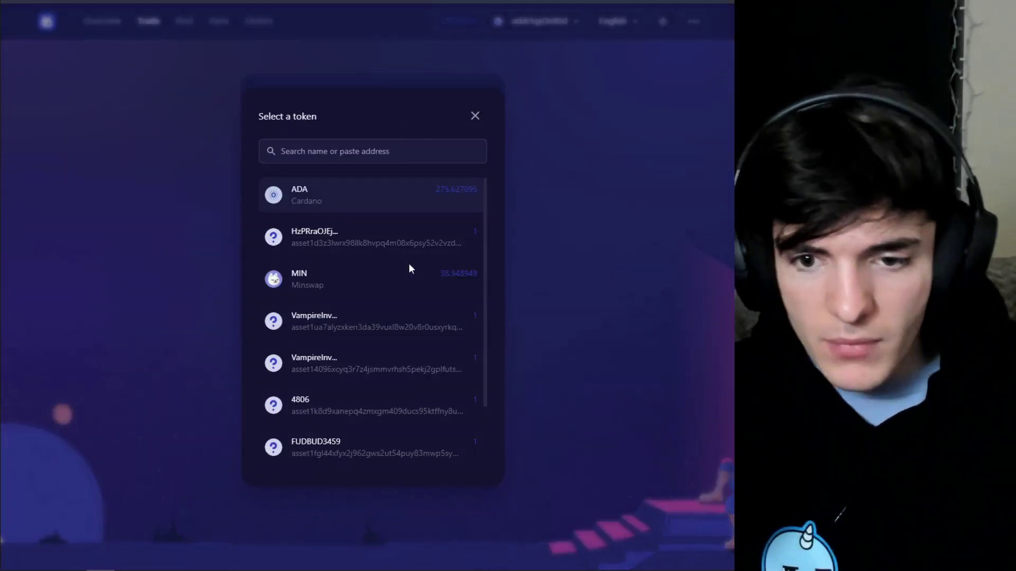
click(358, 294)
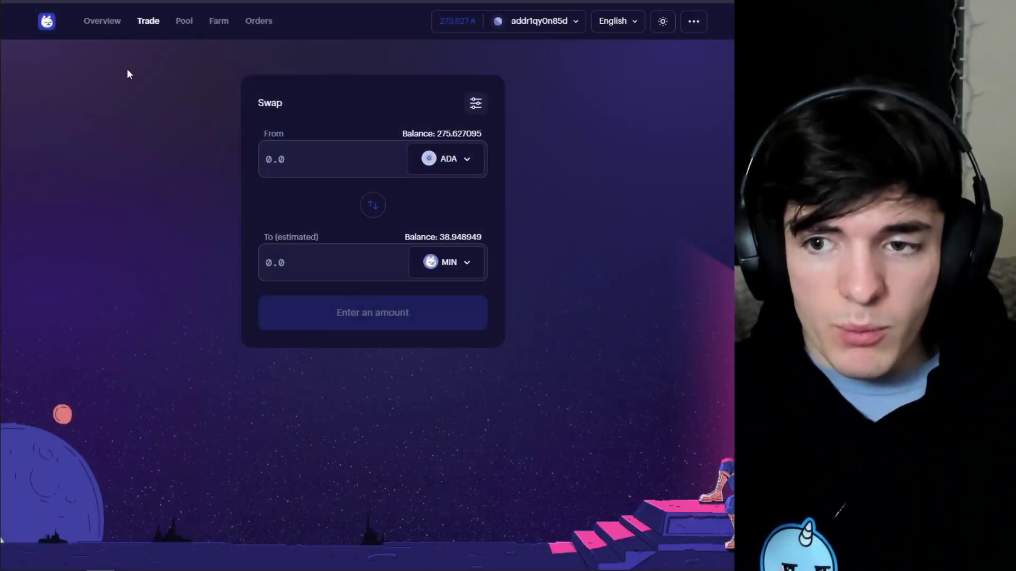
click(431, 267)
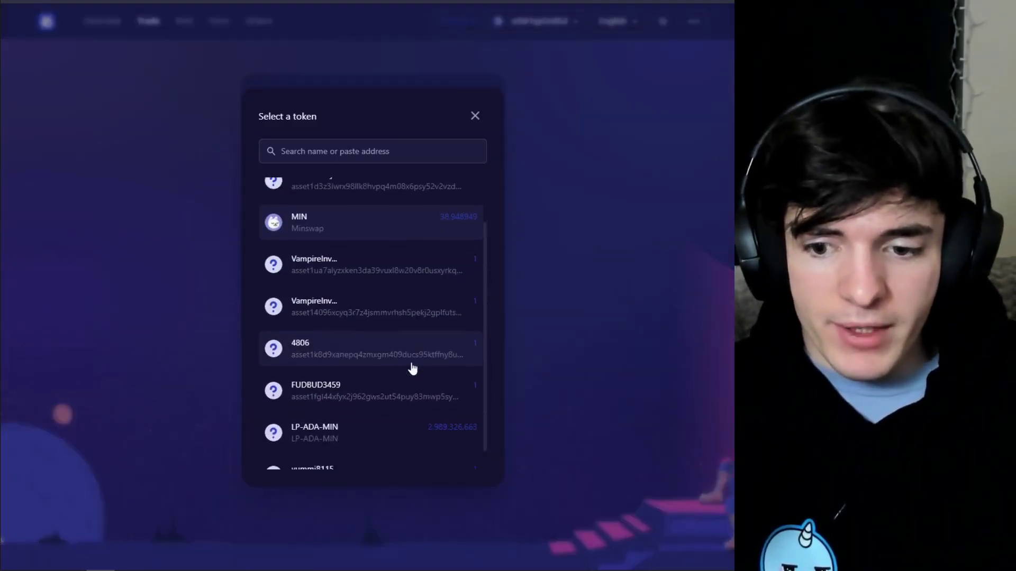
click(614, 288)
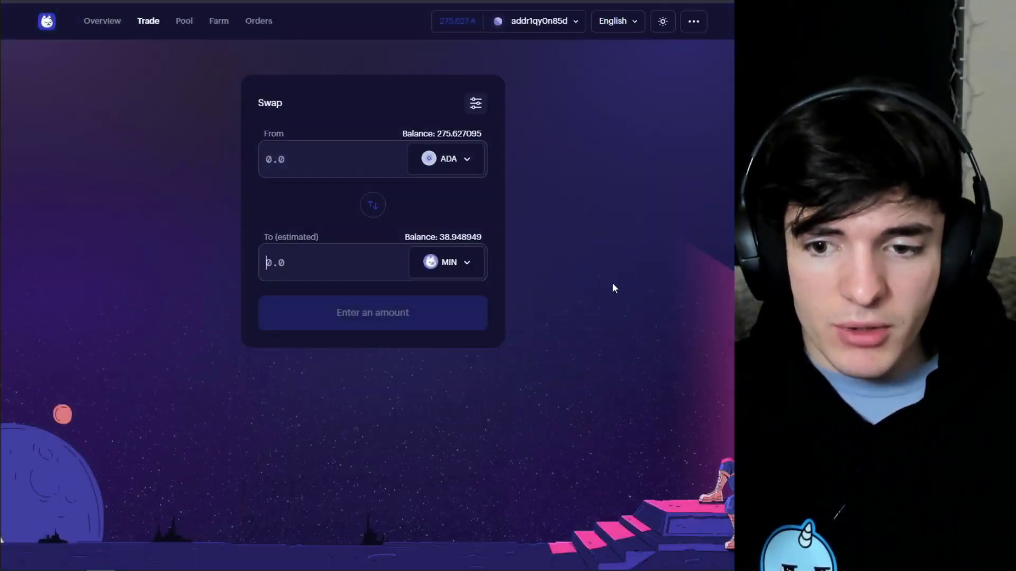
Return to the overview, inspect the ADA-LQ and ADA-MIN pool prices and open the swap form from the ADA-MIN pool.
click(107, 24)
scroll(265, 238, down, 2)
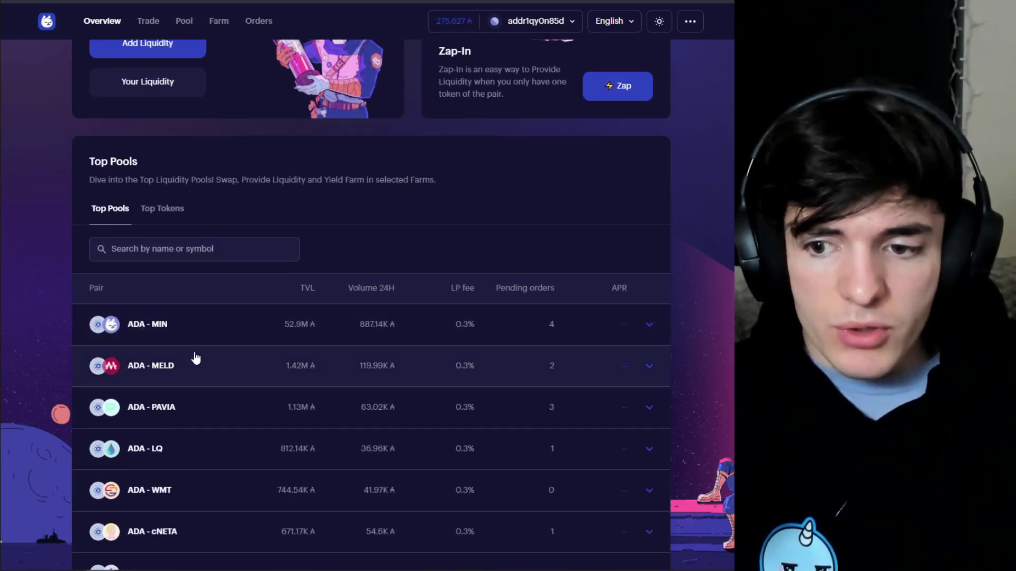
scroll(193, 356, down, 1)
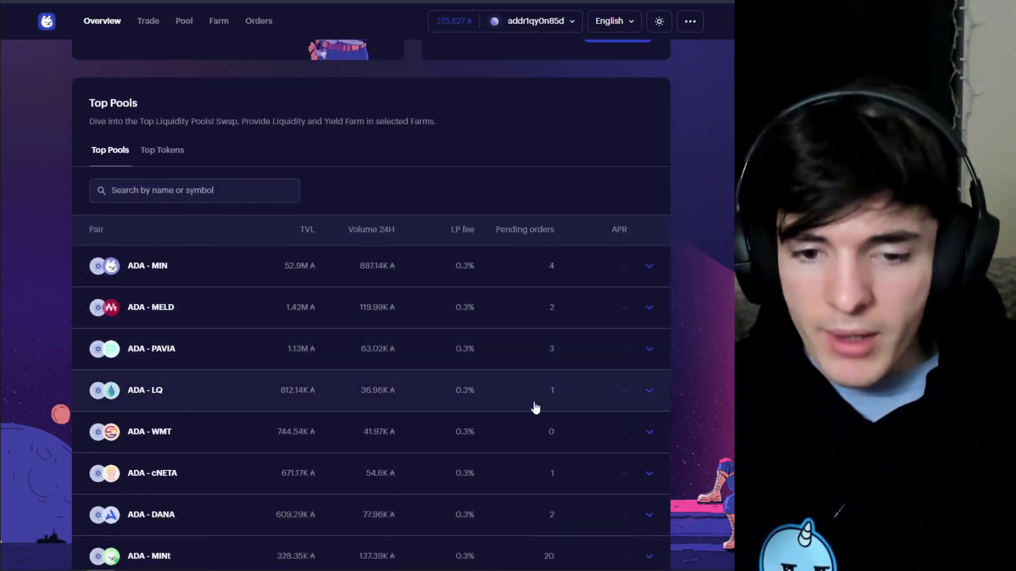
click(652, 398)
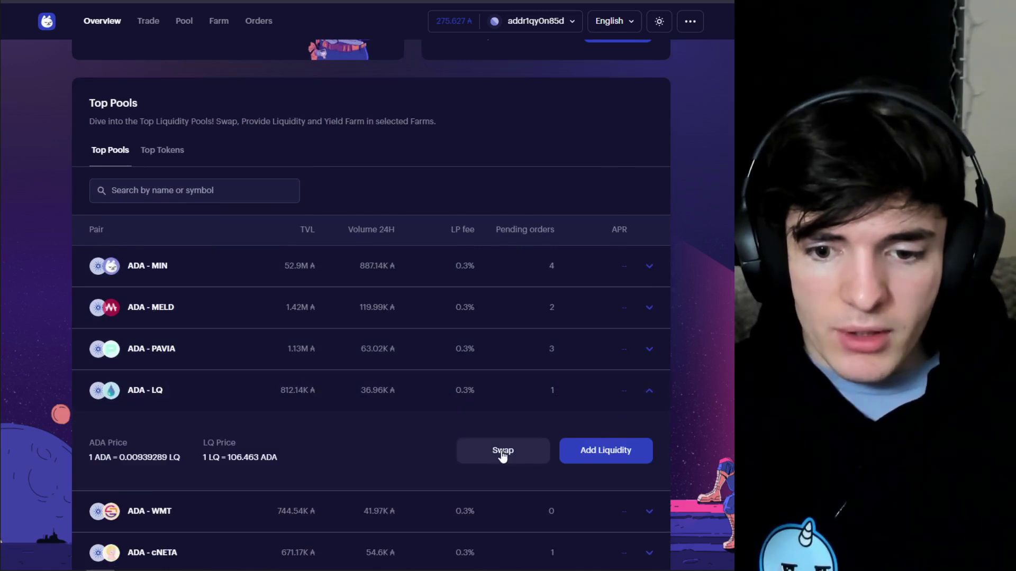
click(650, 394)
click(648, 270)
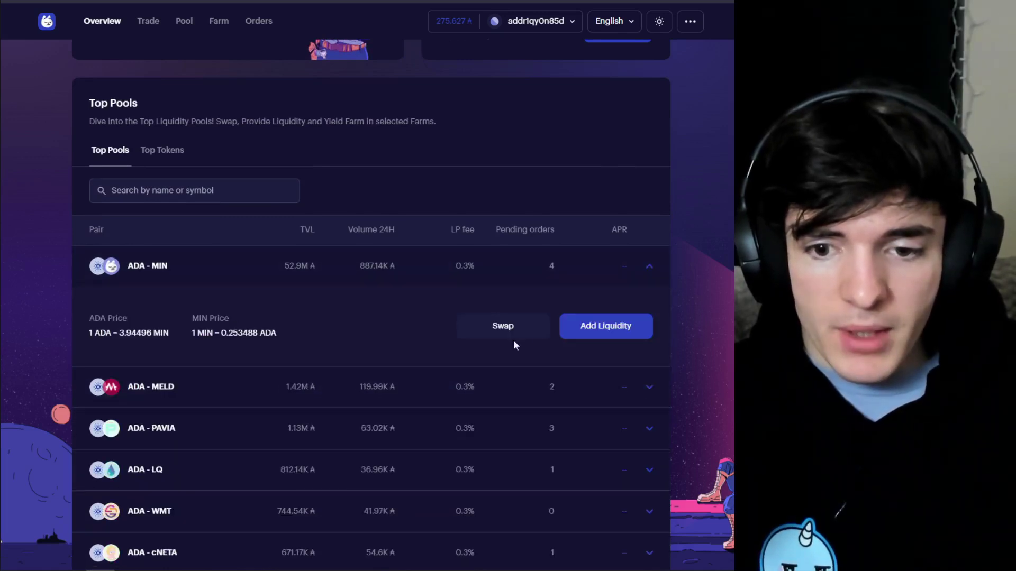
click(523, 328)
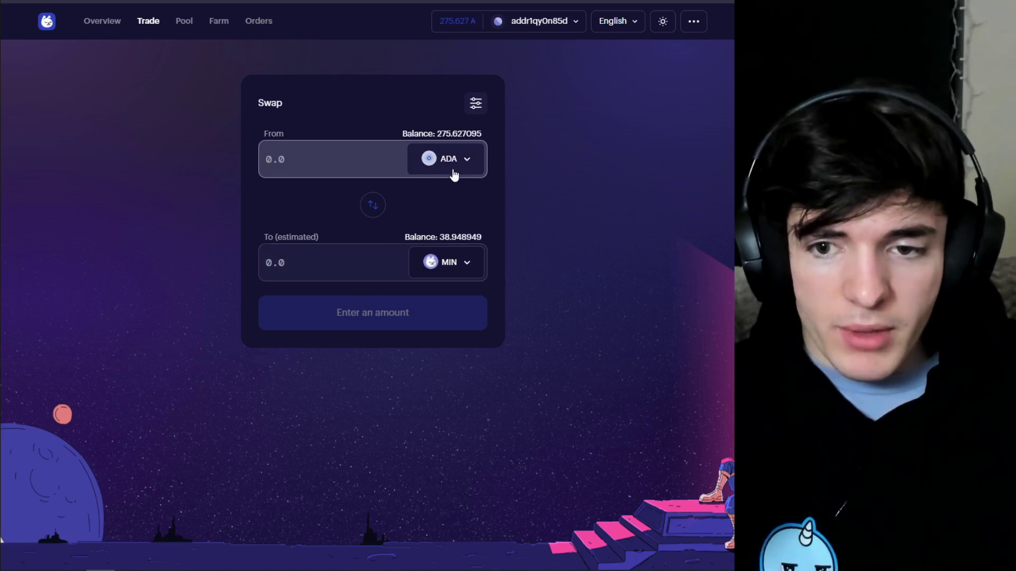
Enter 20 ADA as the amount to swap for MIN and review the swap's fee breakdown.
click(345, 167)
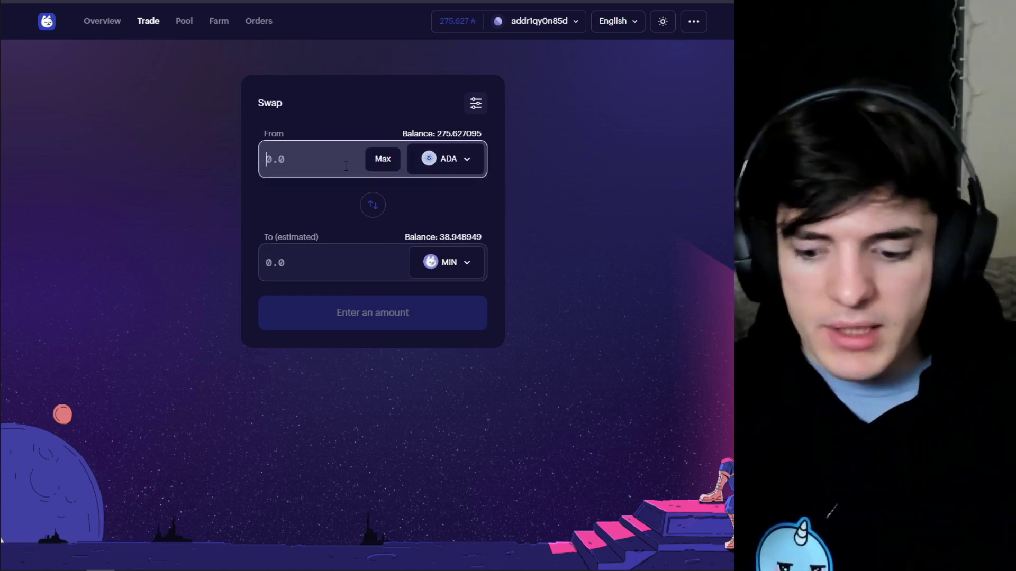
text(20)
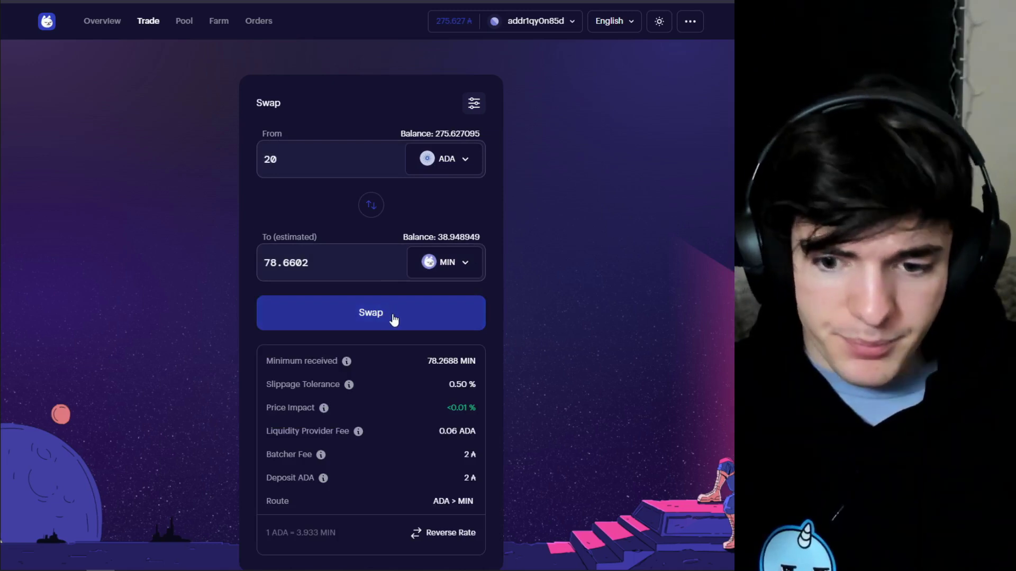
scroll(357, 267, down, 1)
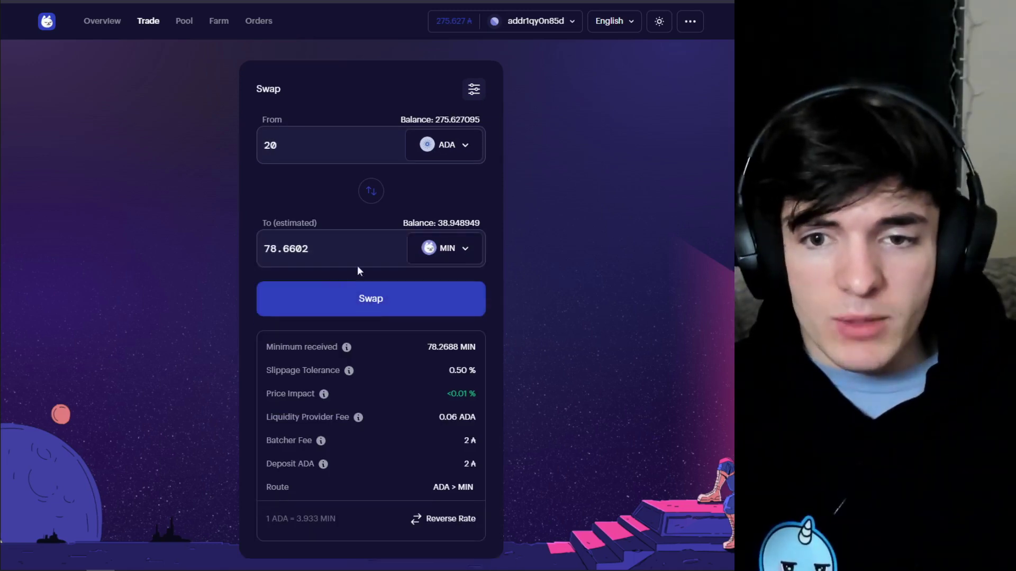
Try slippage tolerances of 1%, 0.1% and 0.33% in the swap settings, and set the tolerance back to 0.5%.
click(472, 91)
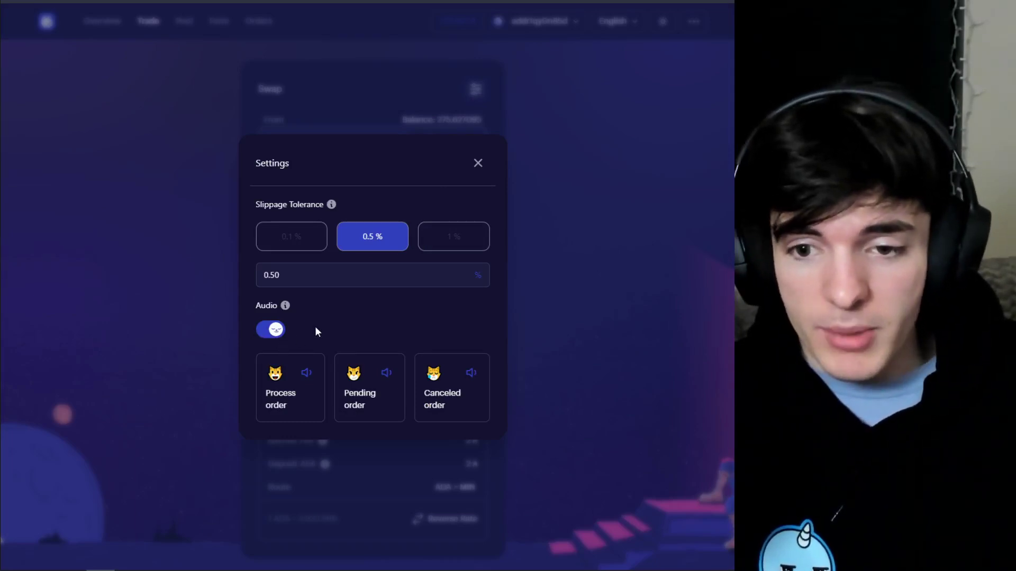
click(452, 243)
click(300, 243)
click(306, 274)
key(BackSpace)
text(33)
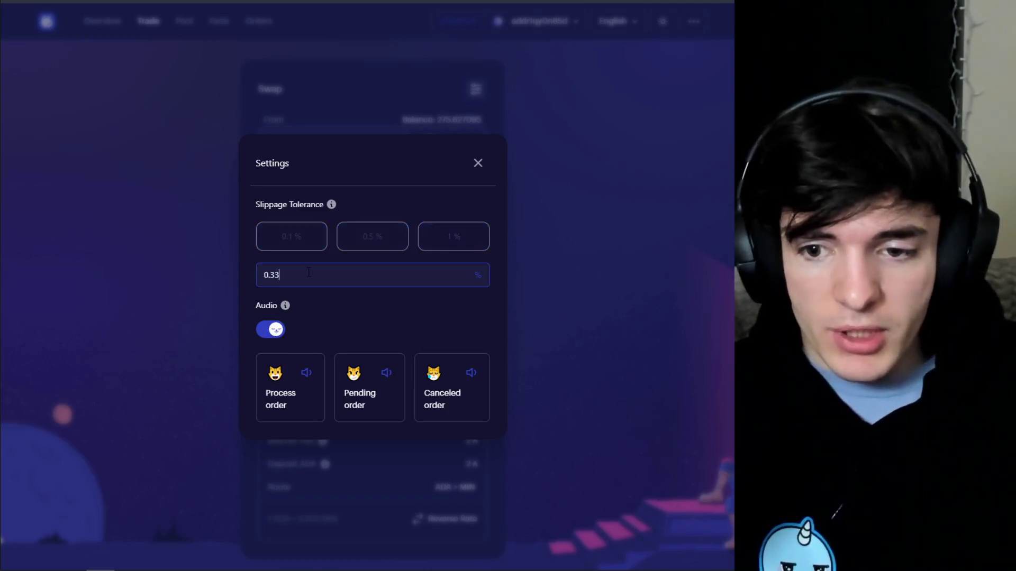
click(369, 235)
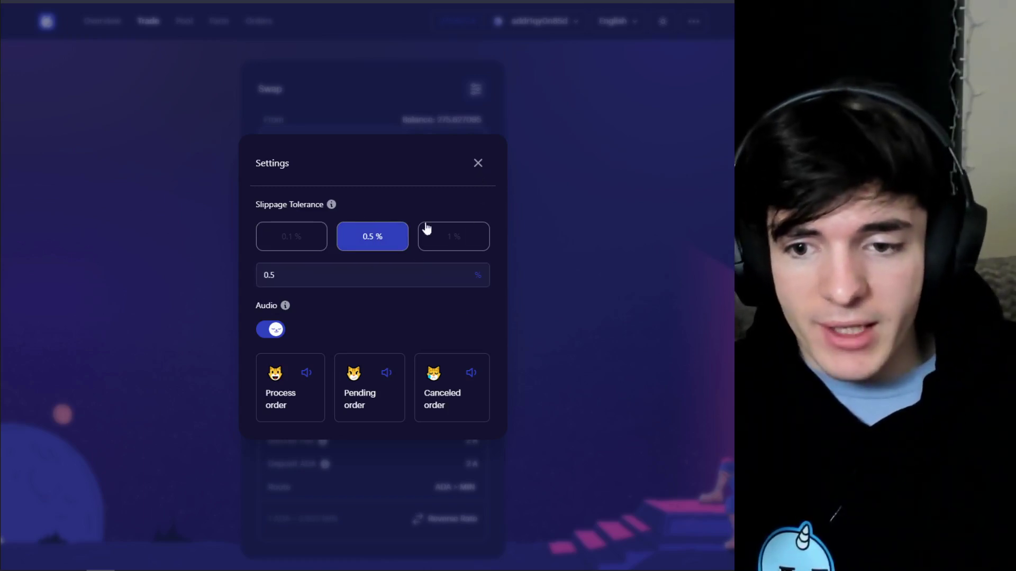
click(477, 165)
Preview the swap's confirmation details without confirming, and look at the connected Nami wallet's token balances.
click(379, 308)
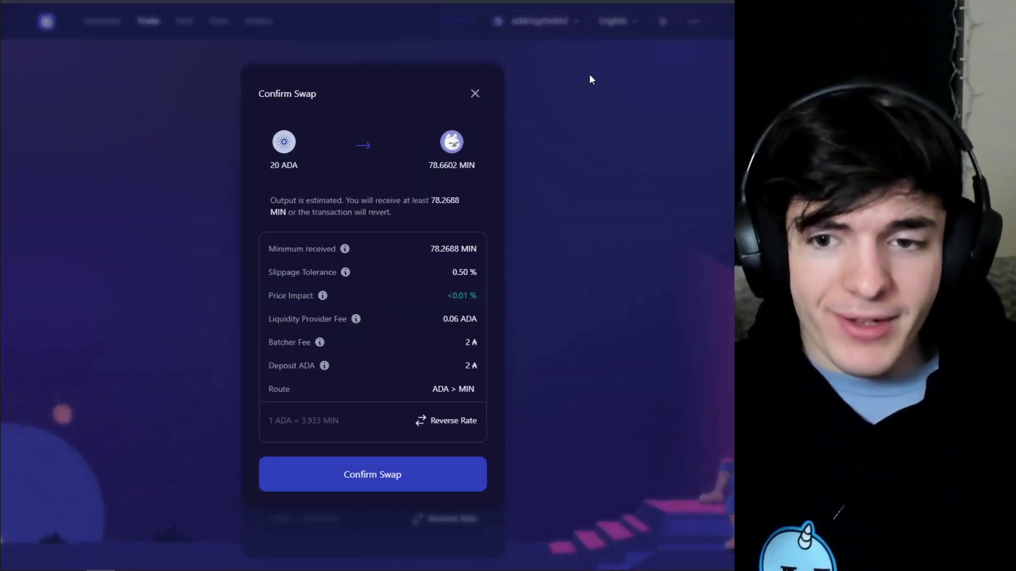
click(580, 110)
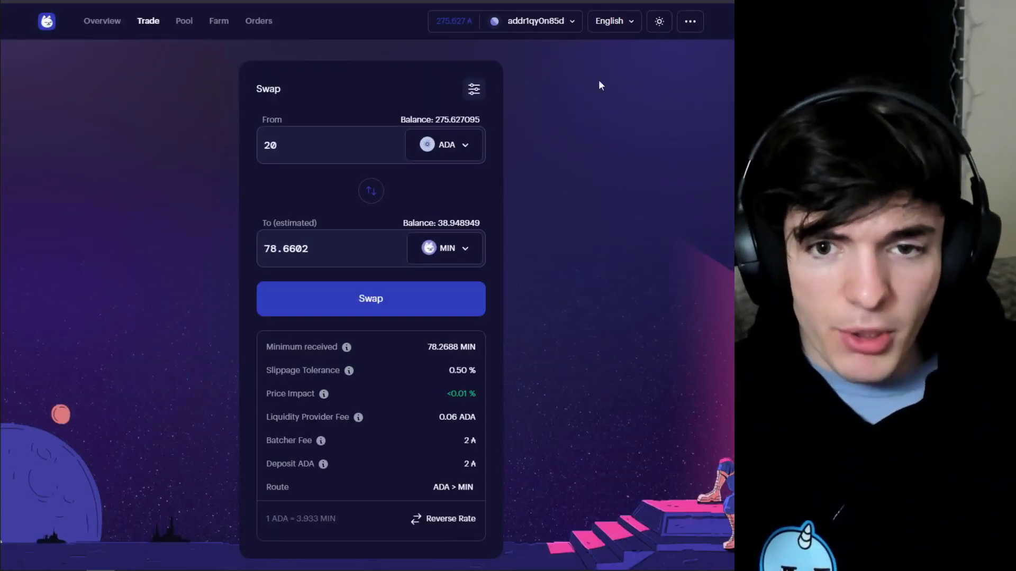
click(551, 21)
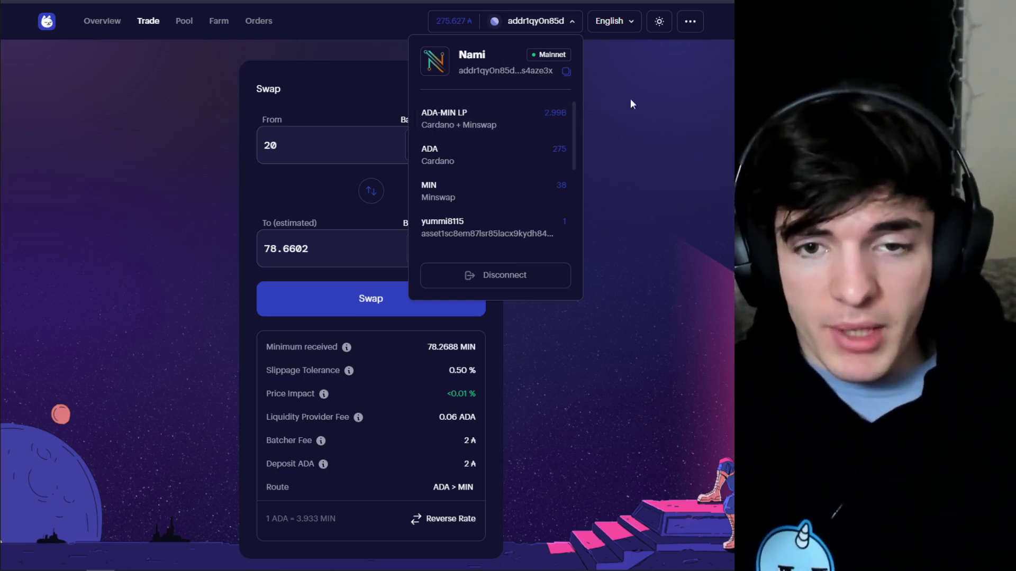
click(611, 62)
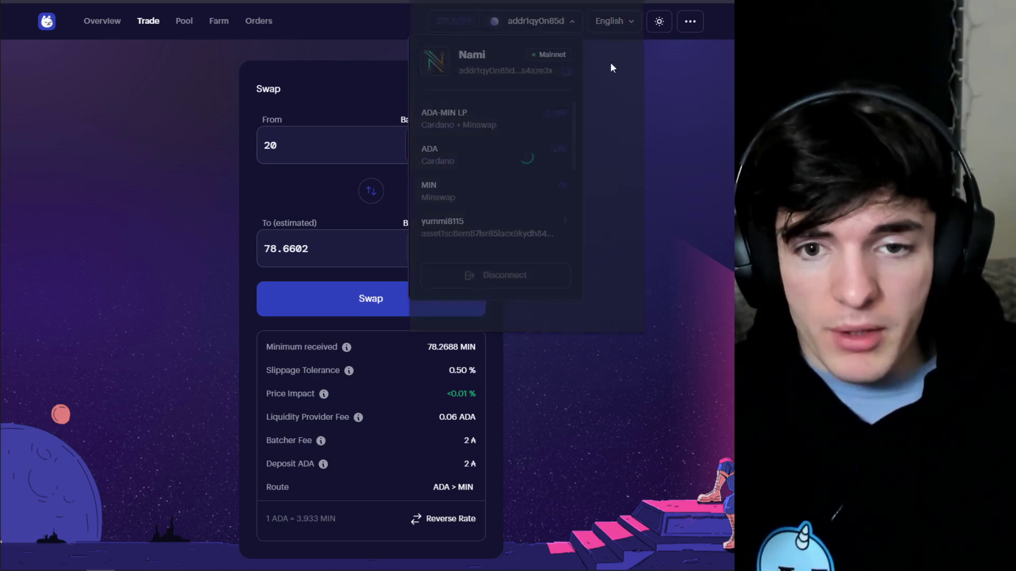
click(687, 67)
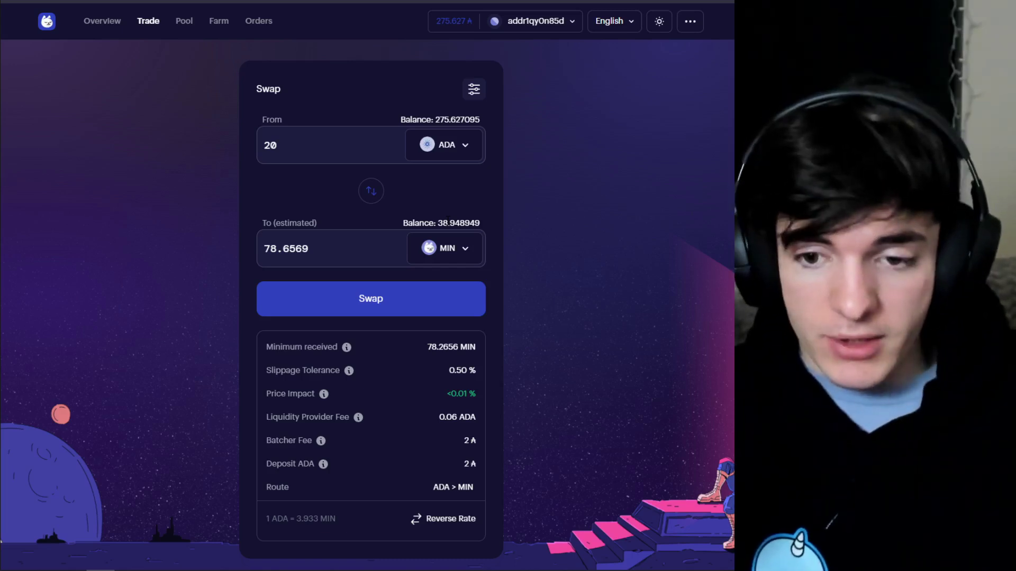
Confirm the swap of 20 ADA for MIN and sign the transaction in Nami with the wallet password.
click(372, 299)
click(401, 470)
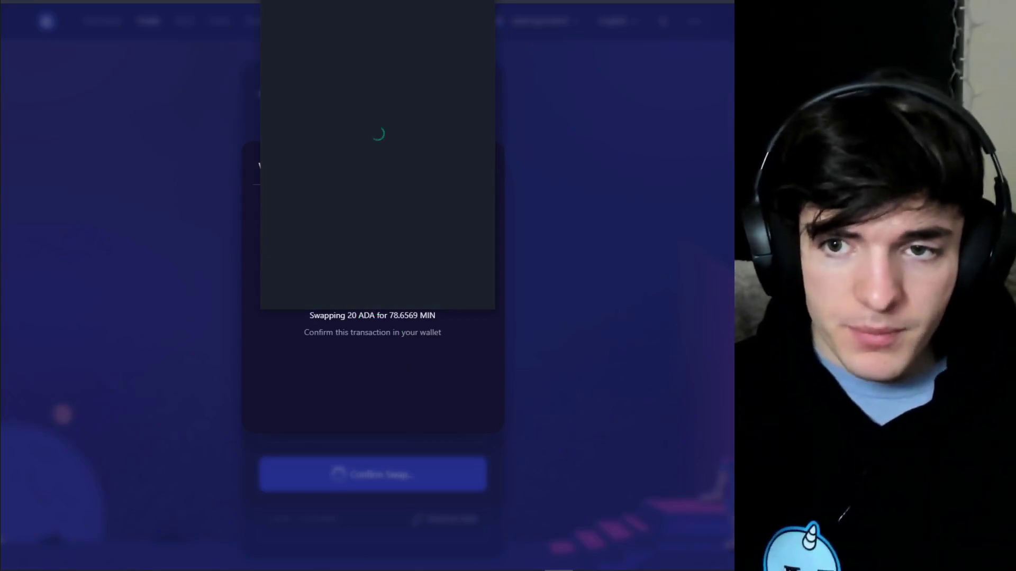
drag(374, 0, 571, 81)
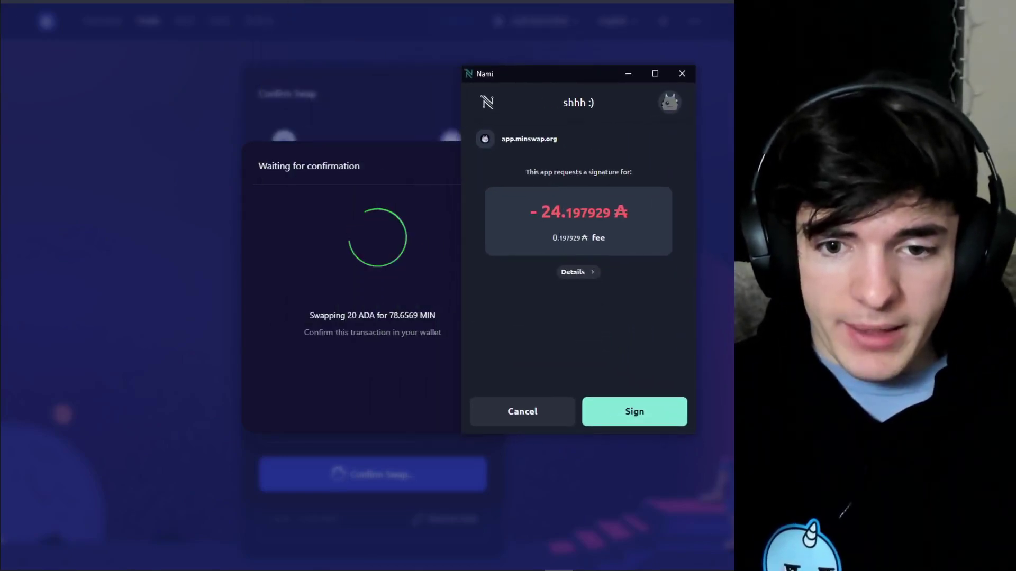
double_click(550, 212)
click(624, 412)
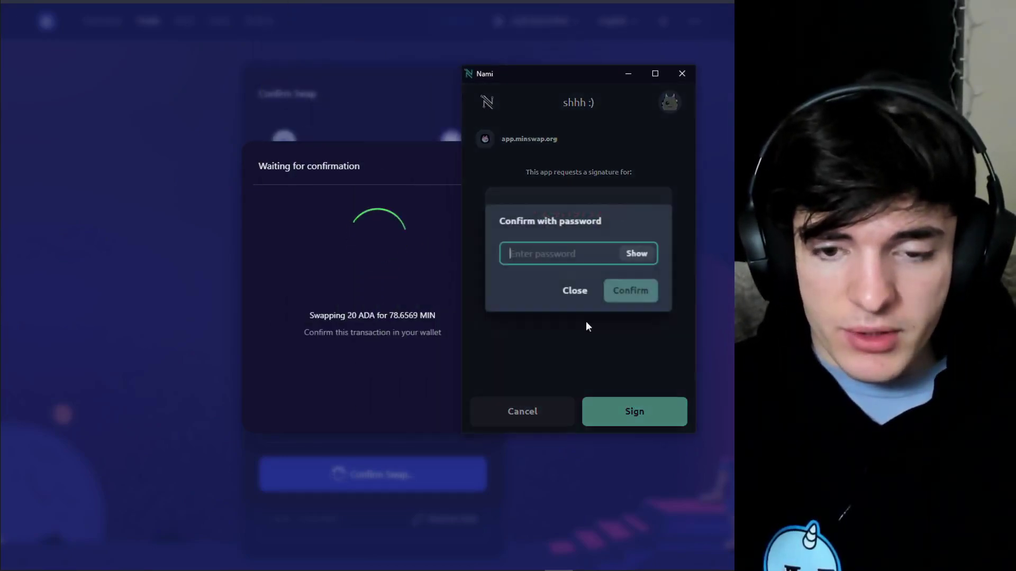
text(••••••••••••)
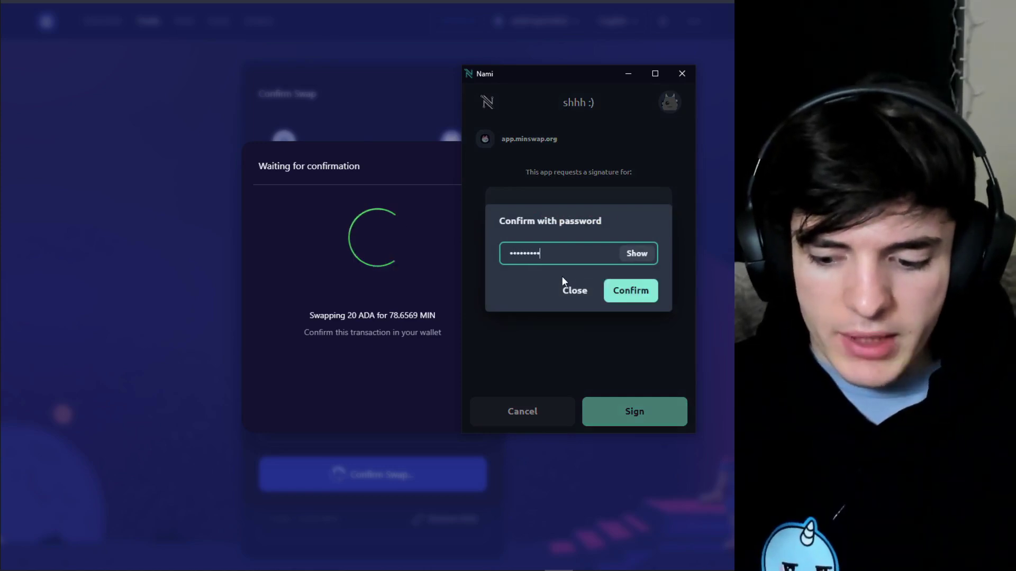
key(Return)
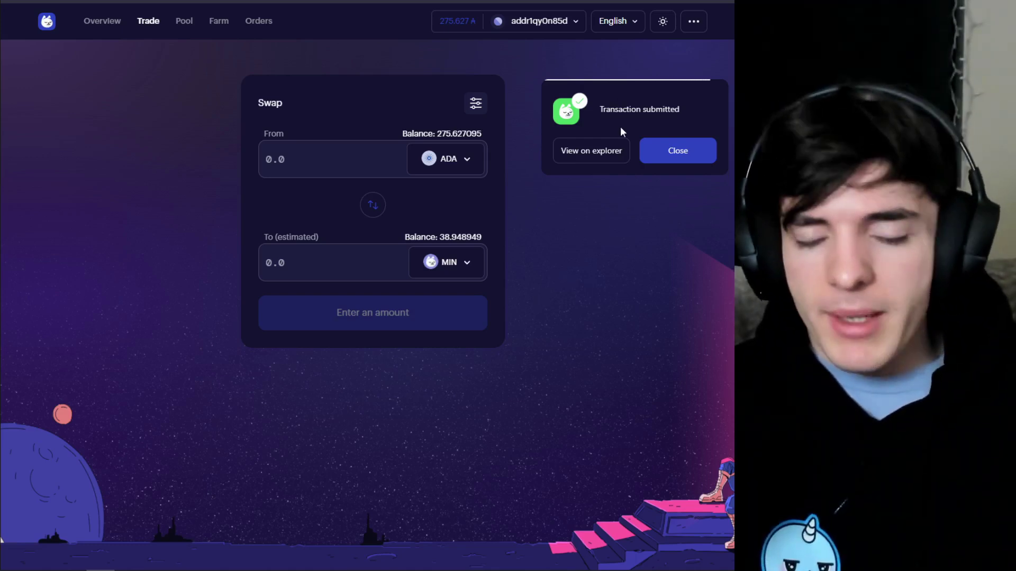
Open and refresh the orders list, and examine the ADA-MIN order's fee and its transaction details on Cardanoscan.
click(256, 31)
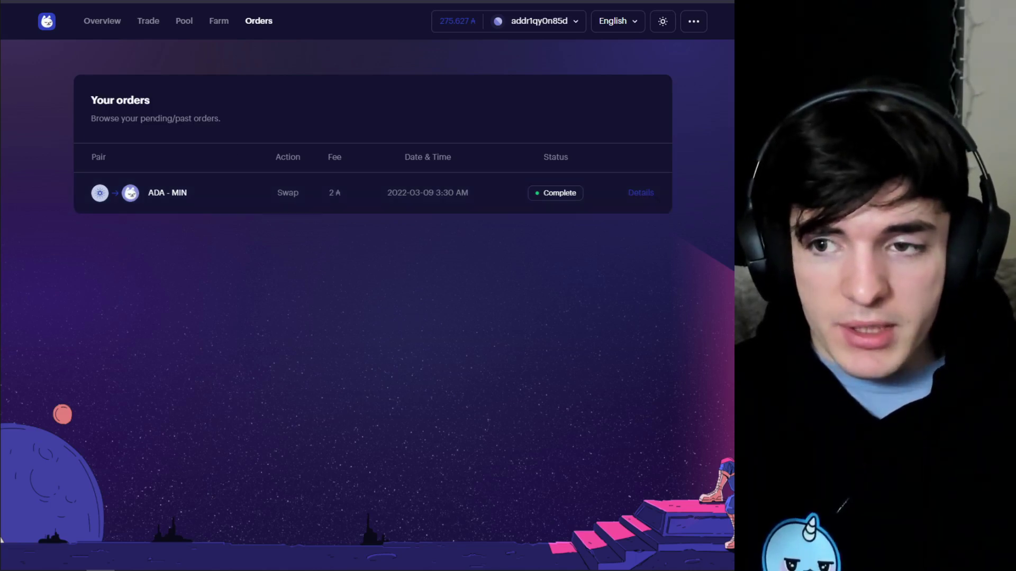
key(F5)
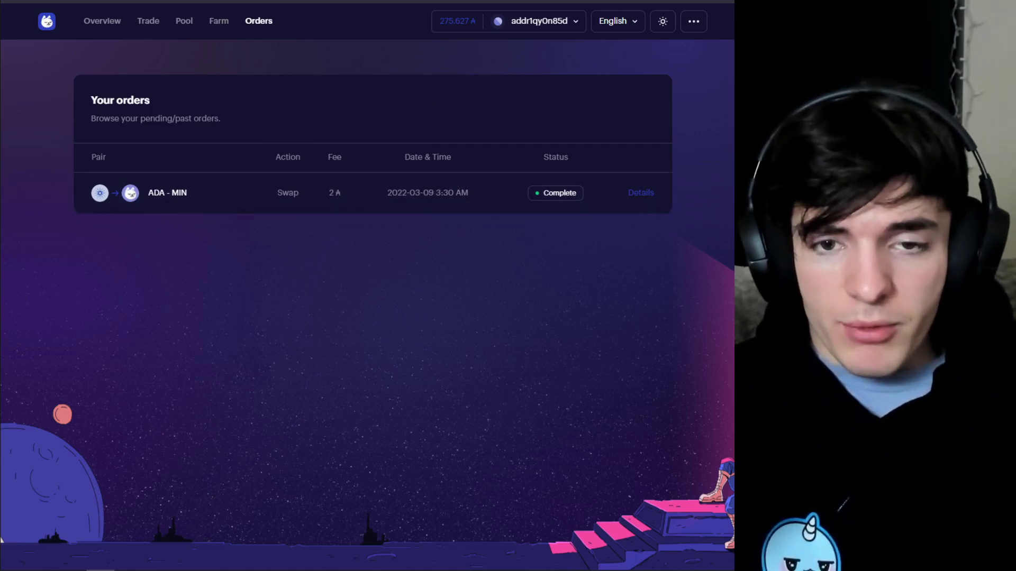
click(650, 194)
scroll(268, 217, down, 8)
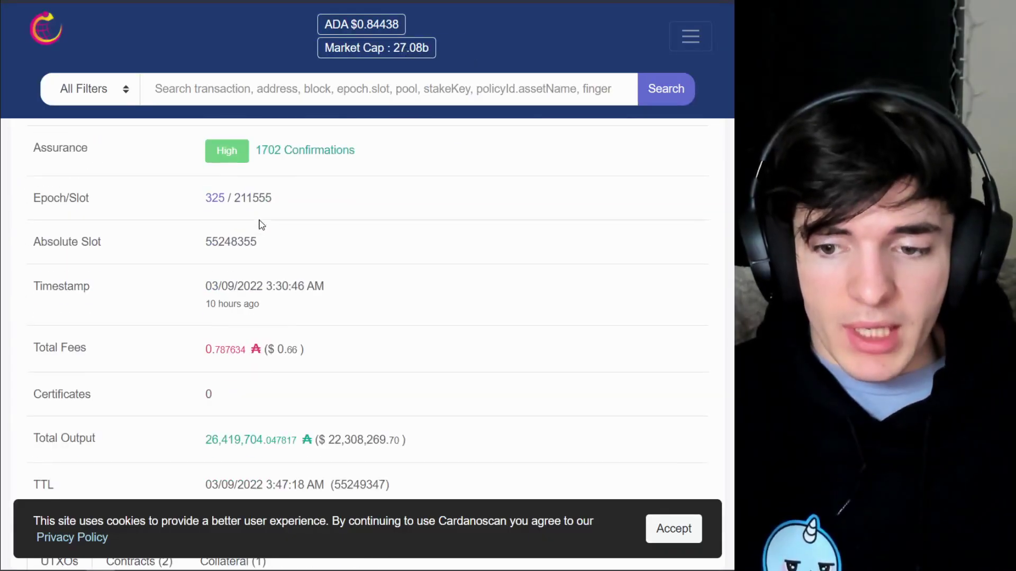
scroll(296, 265, down, 3)
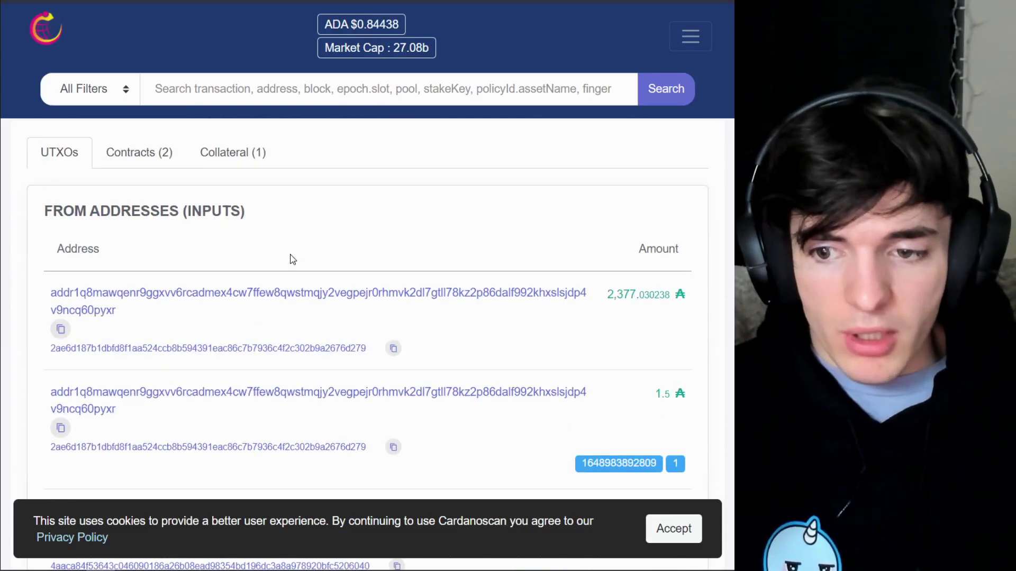
scroll(430, 175, down, 3)
scroll(418, 214, down, 2)
scroll(418, 213, up, 2)
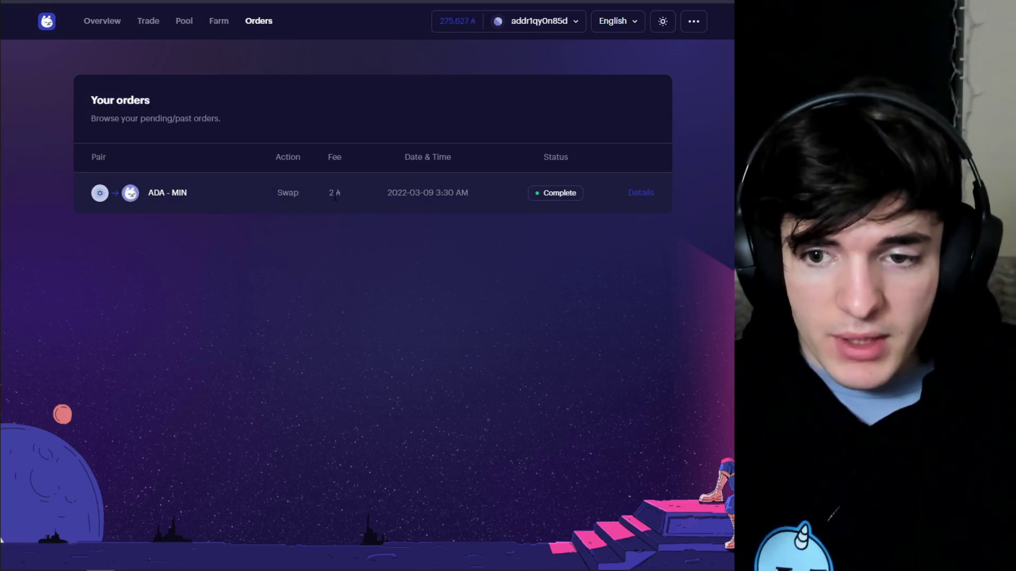
drag(333, 192, 356, 198)
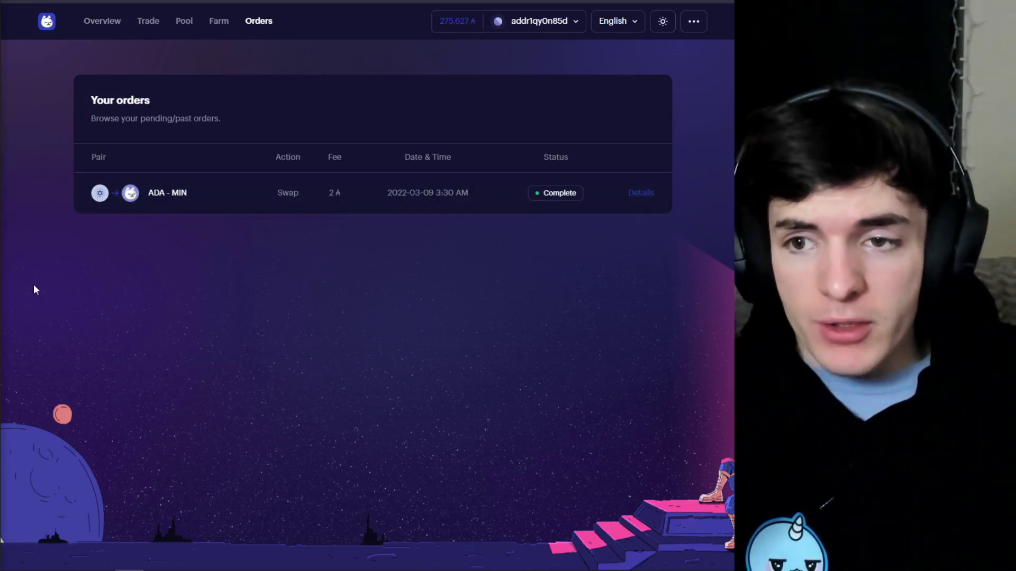
Return to the overview and check the Nami wallet's transaction history and list of accounts.
click(103, 23)
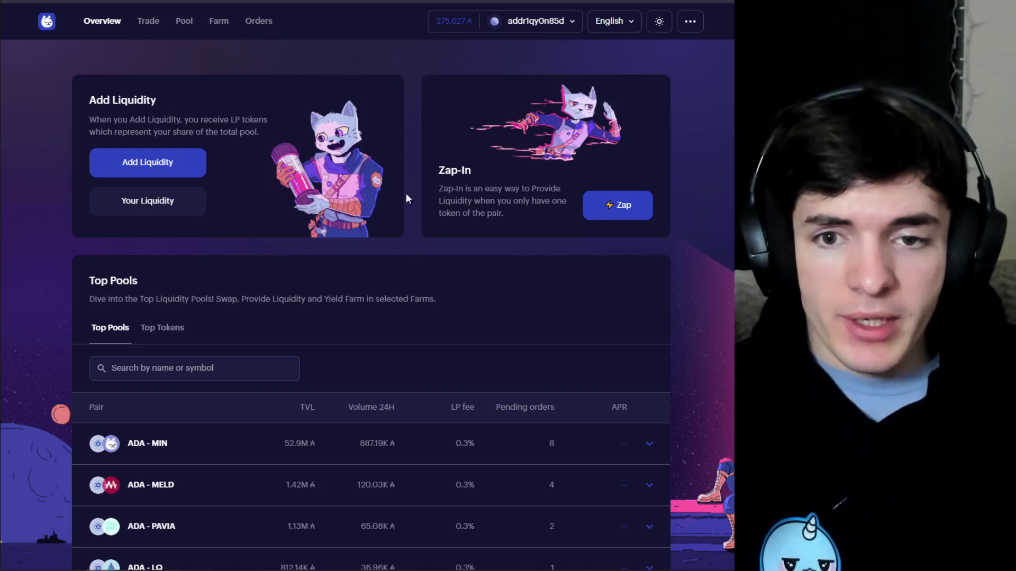
click(535, 22)
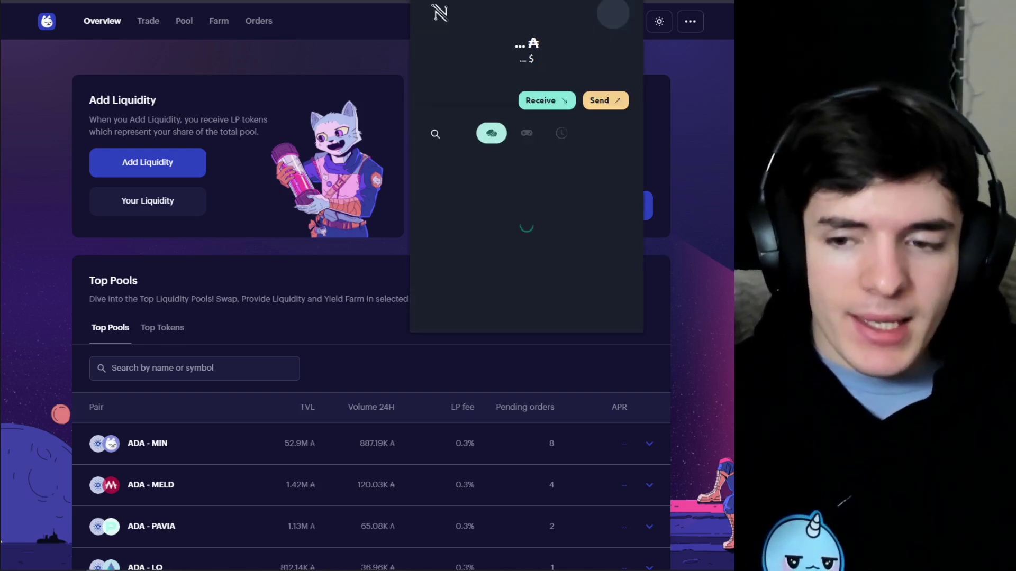
click(564, 131)
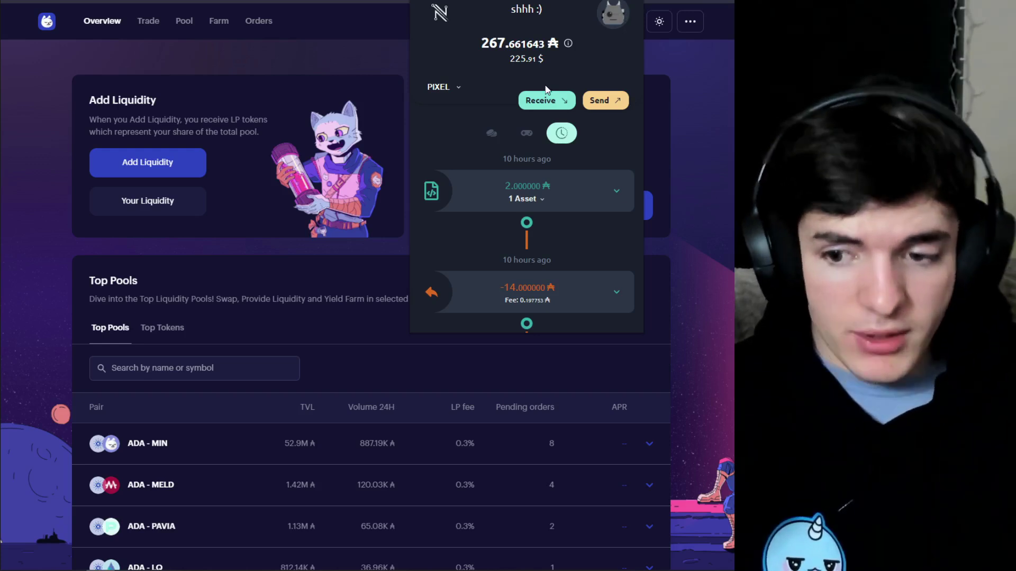
click(614, 14)
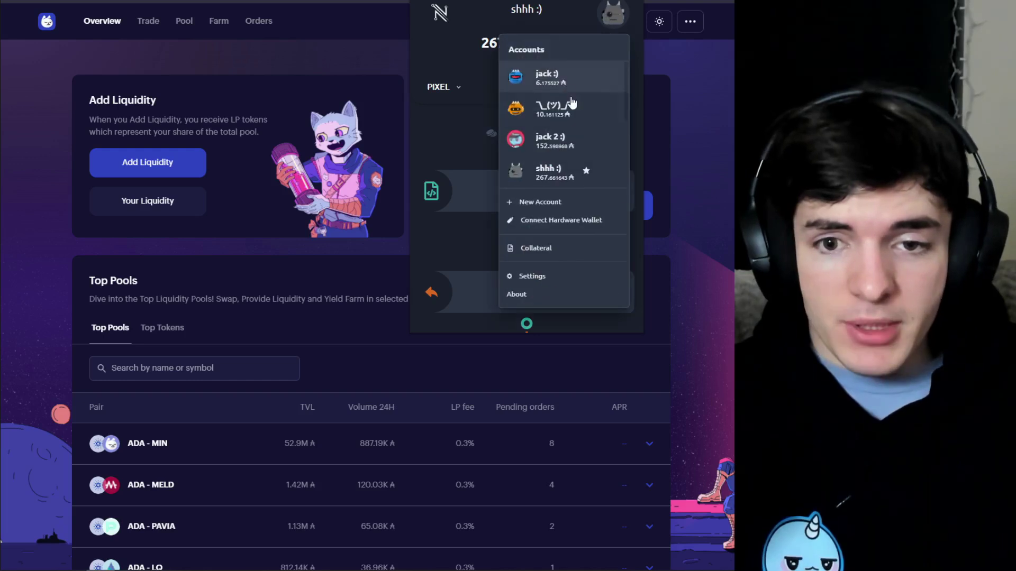
click(619, 16)
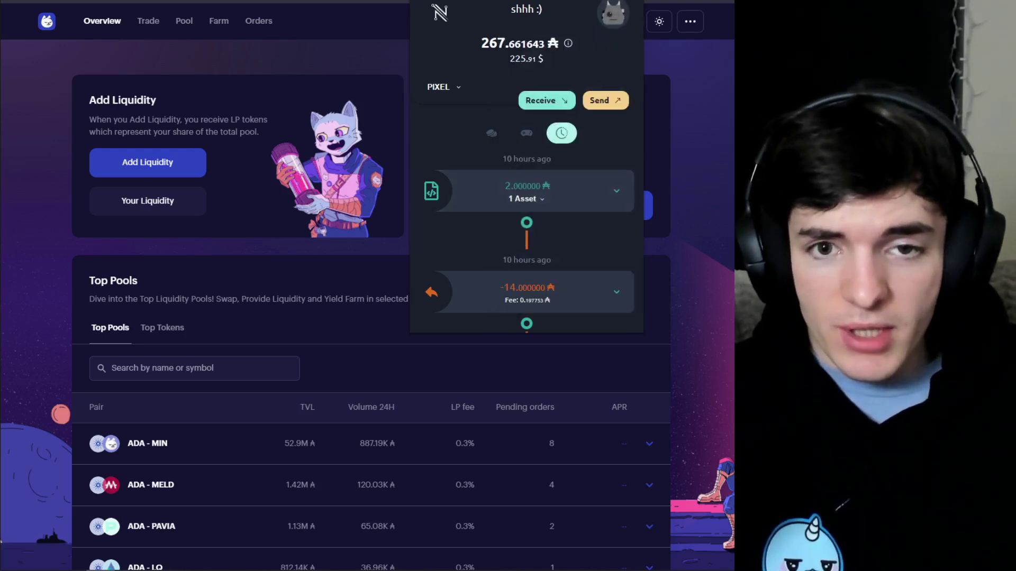
click(213, 130)
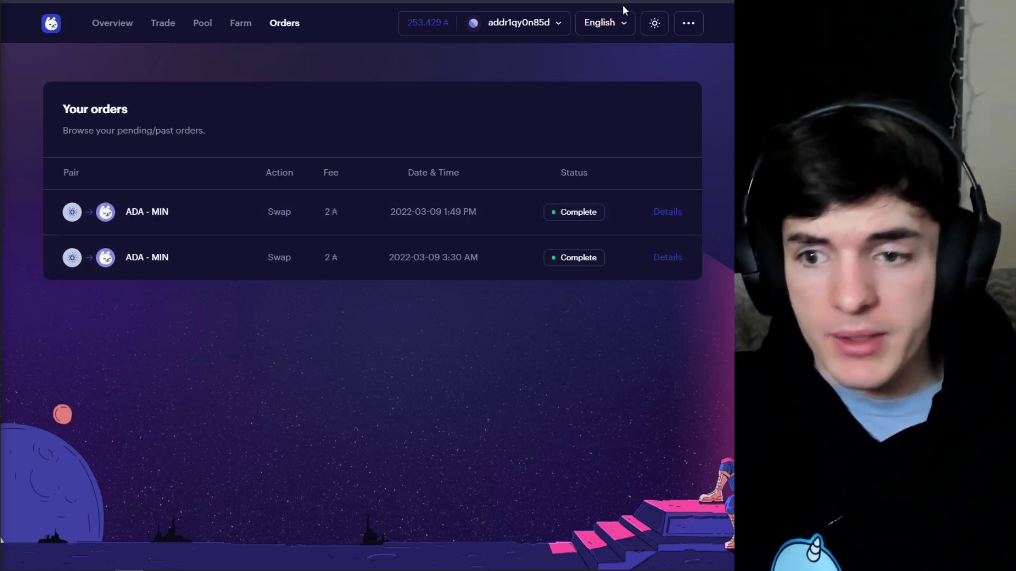
View the liquidity pool page and go back to the overview.
click(200, 32)
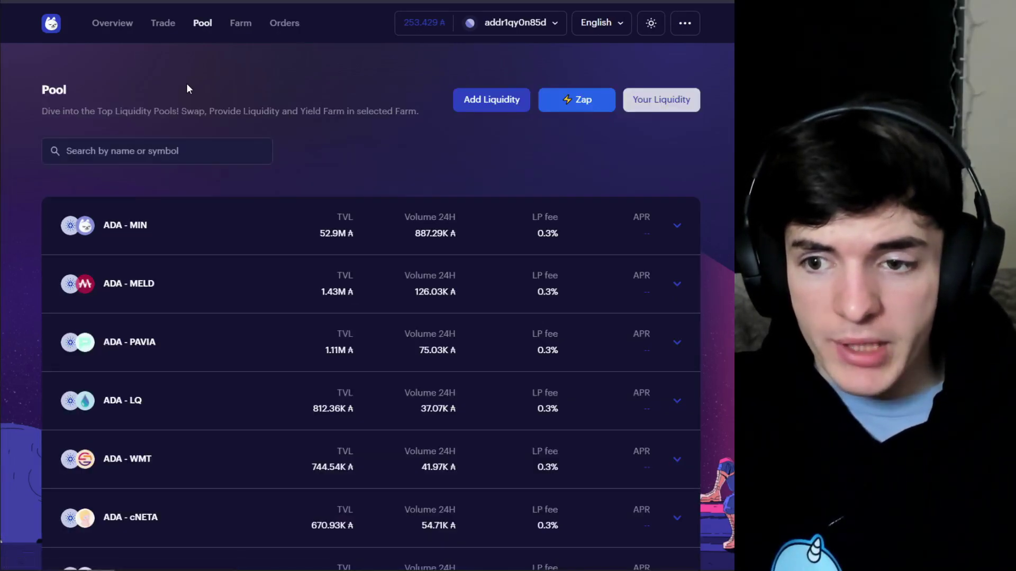
click(111, 25)
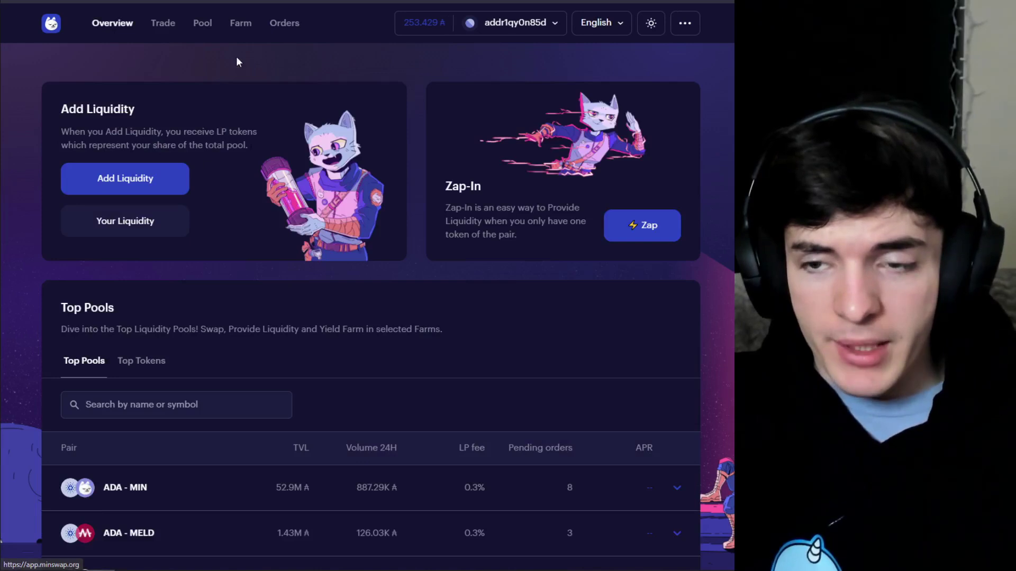
On the pool page, choose MIN as the second token alongside ADA and enter the maximum available MIN amount.
click(201, 26)
click(483, 99)
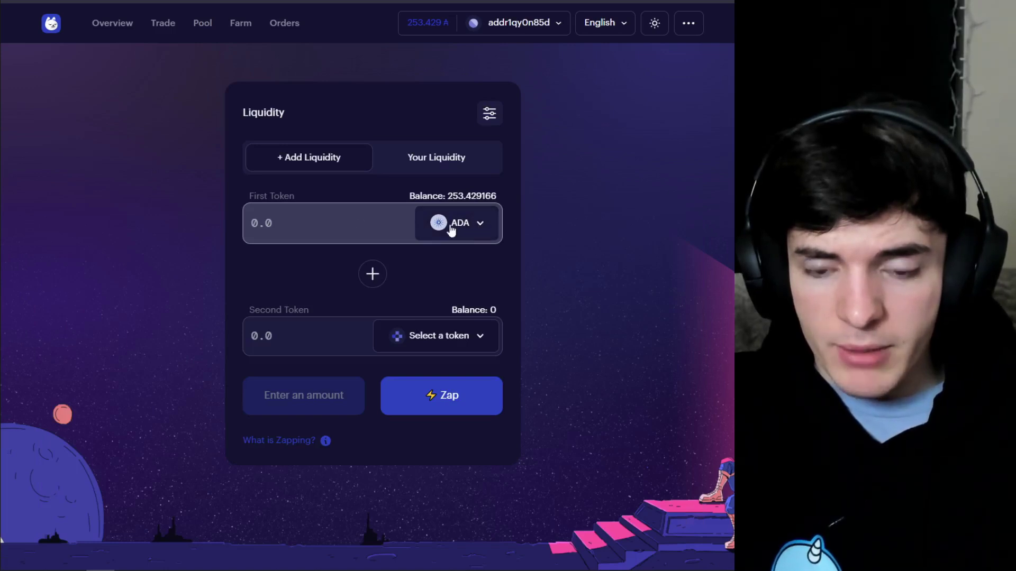
click(467, 339)
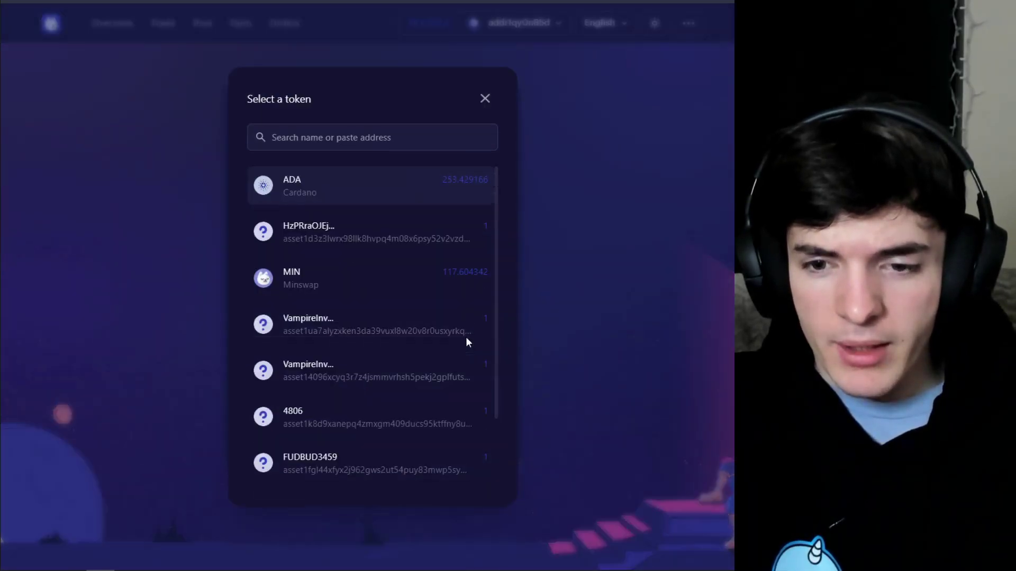
click(357, 291)
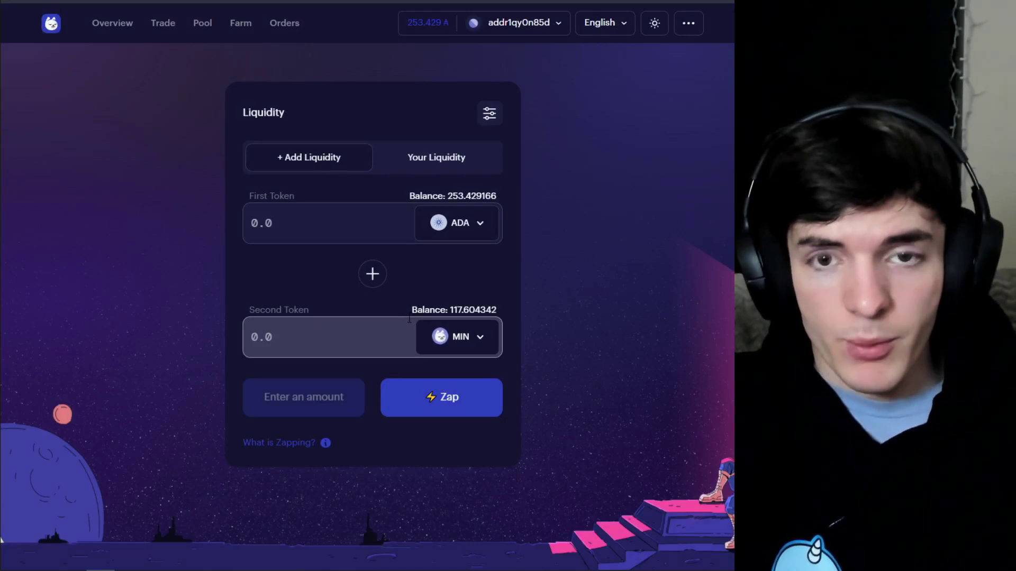
click(351, 333)
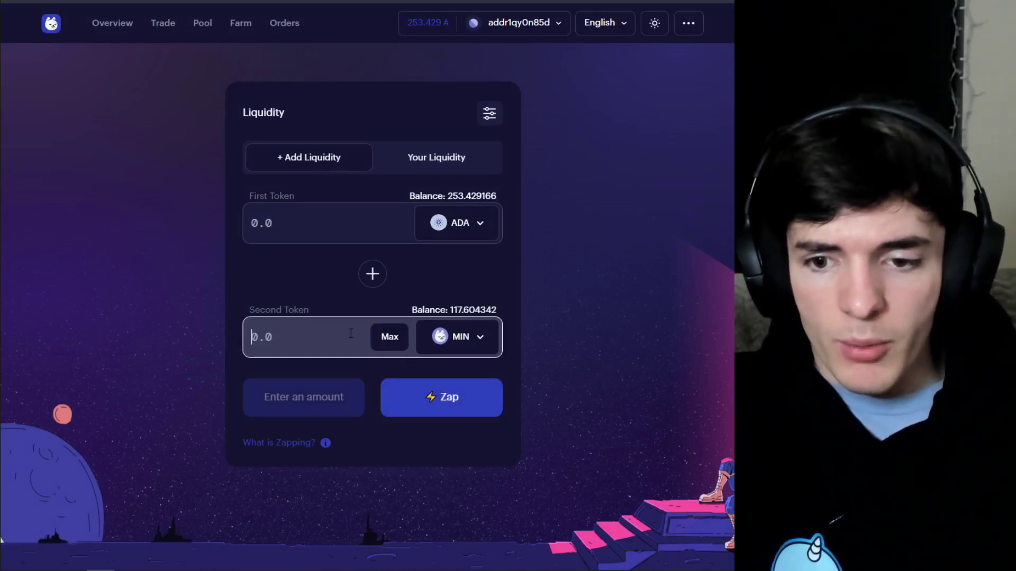
click(393, 341)
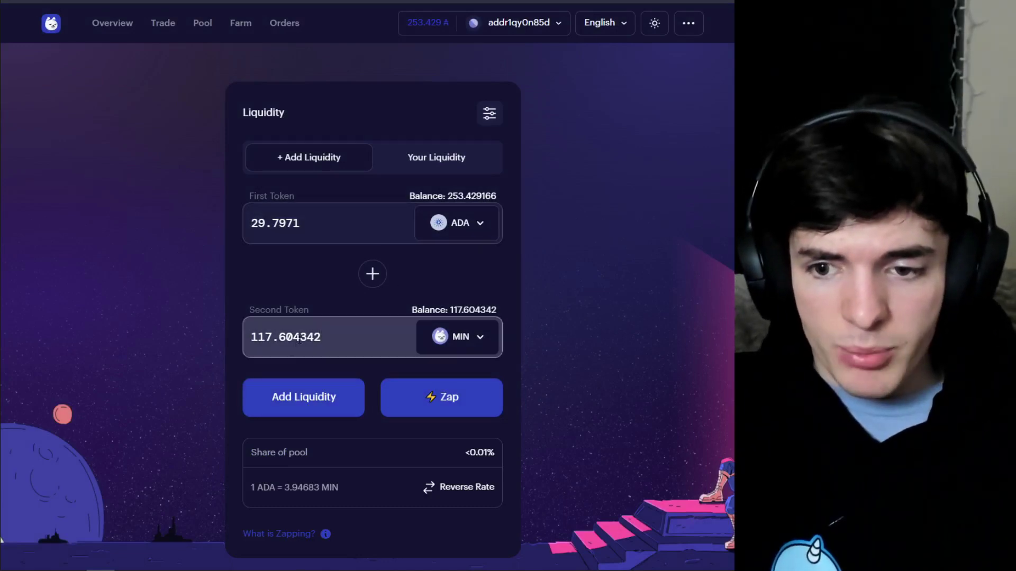
Add the ADA and MIN liquidity, sign the transaction in Nami with the wallet password, and dismiss the submission notice.
click(310, 400)
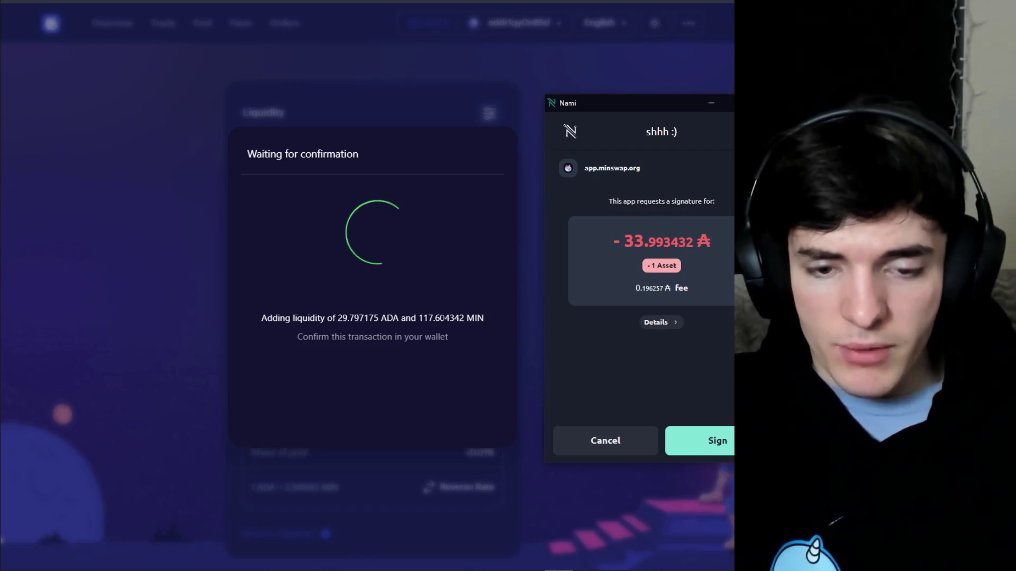
click(717, 440)
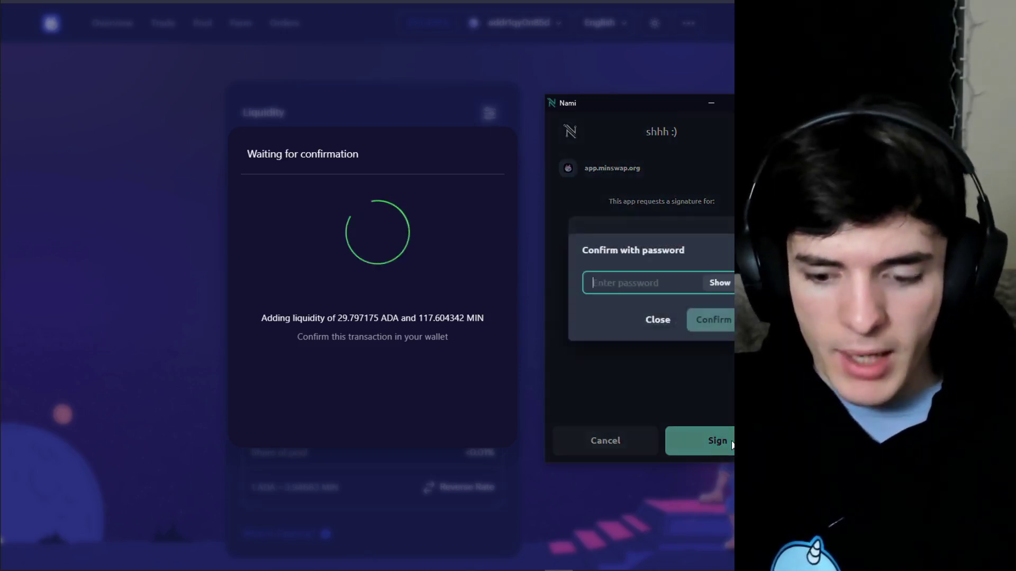
text(*******)
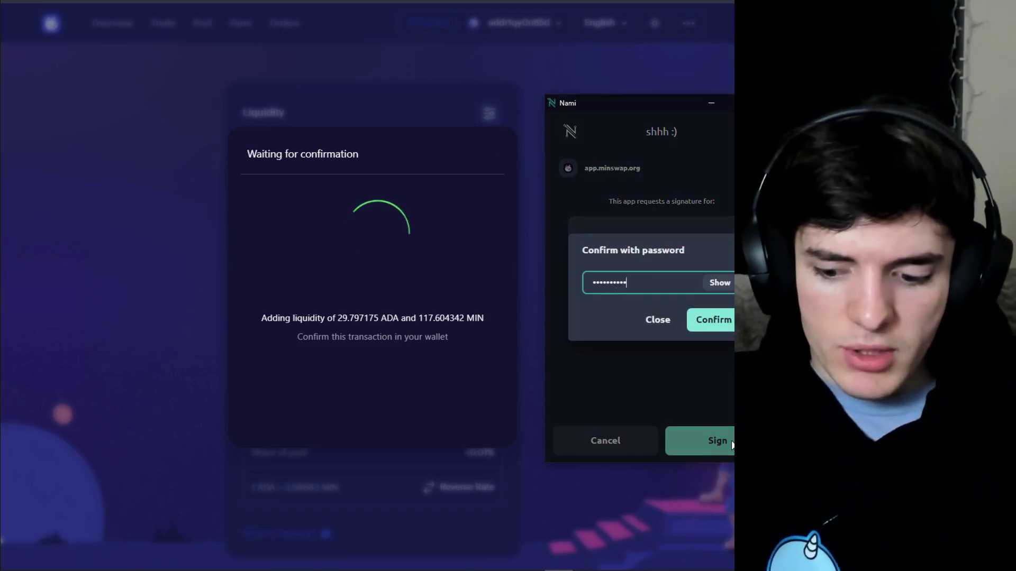
click(709, 320)
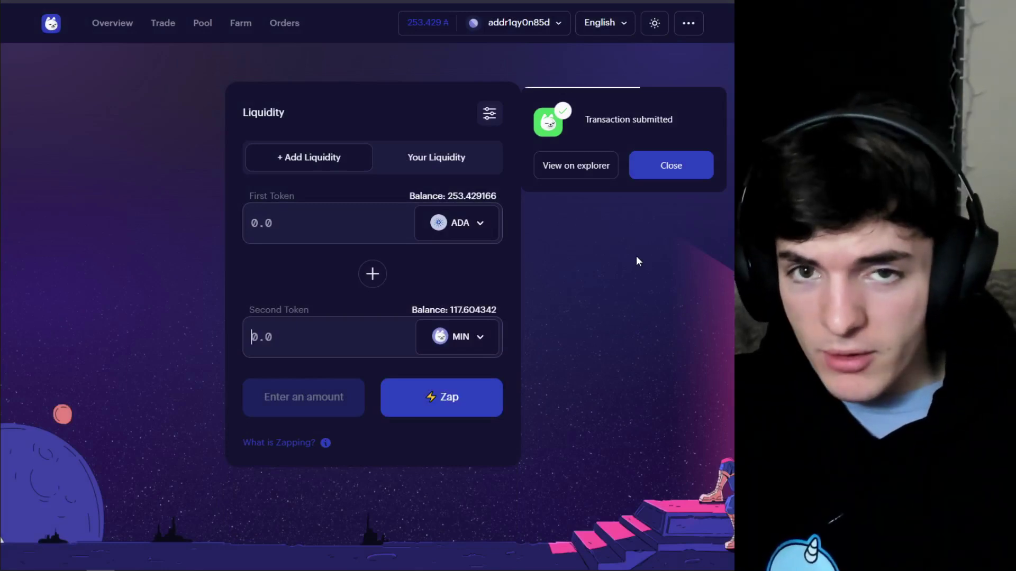
click(667, 173)
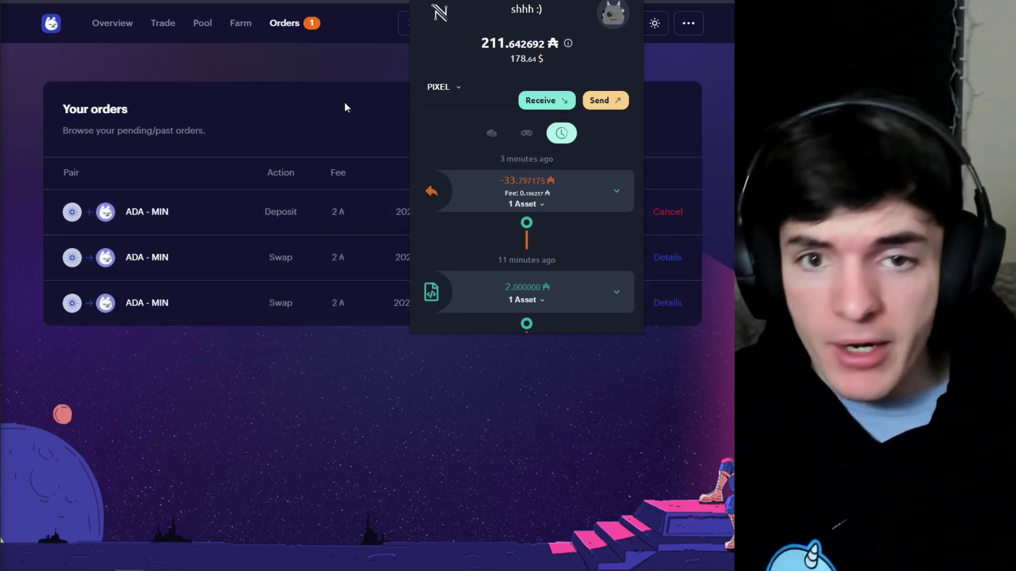
Return to the overview and set up a Zap of 30 ADA into the ADA-MIN LP token.
click(344, 107)
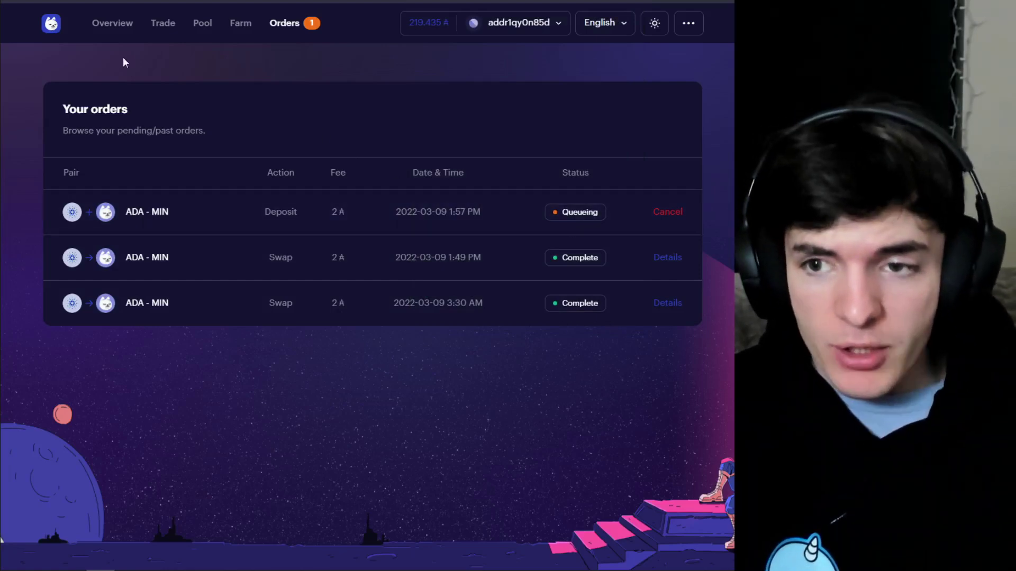
click(109, 29)
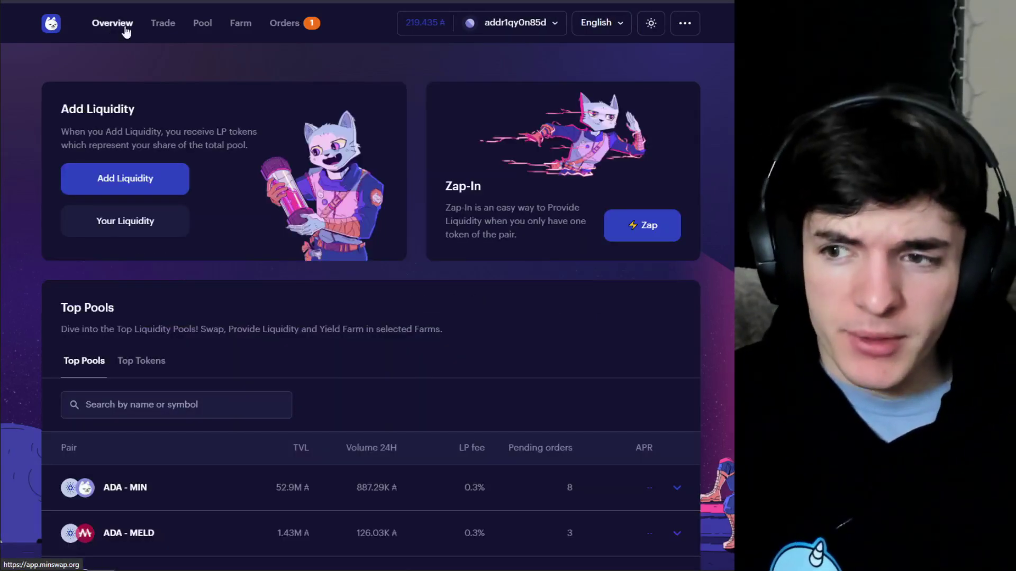
click(641, 229)
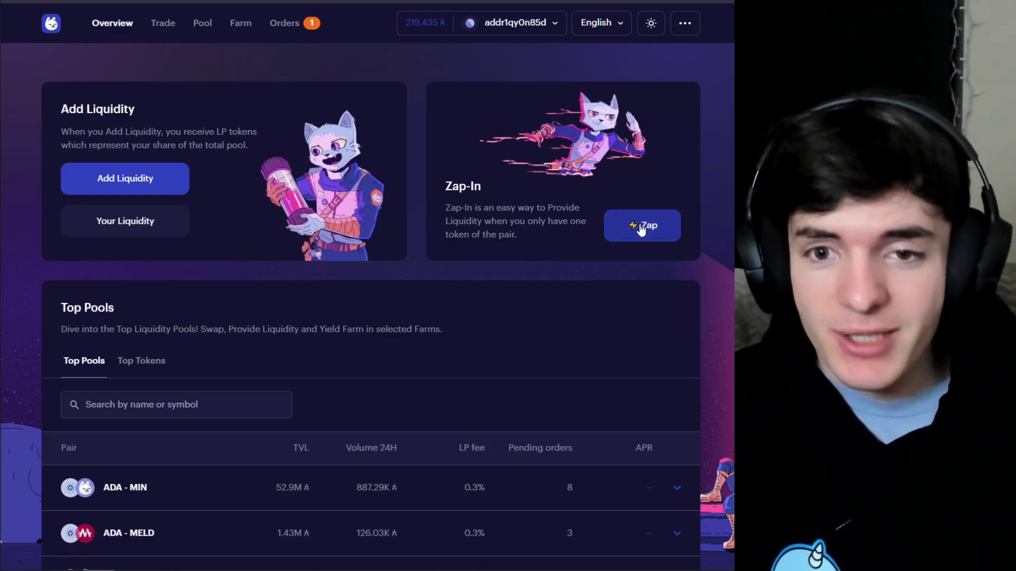
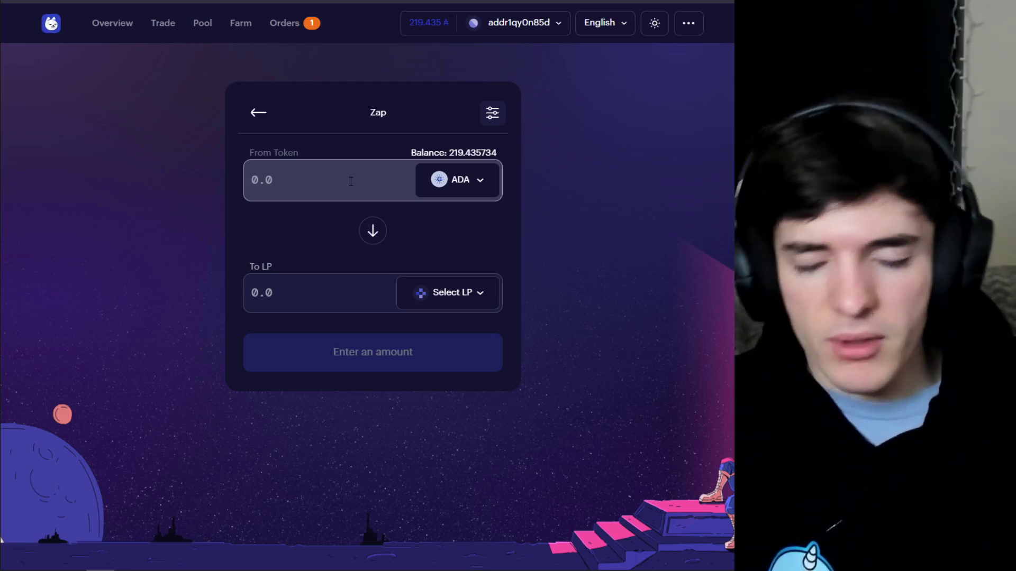
click(350, 182)
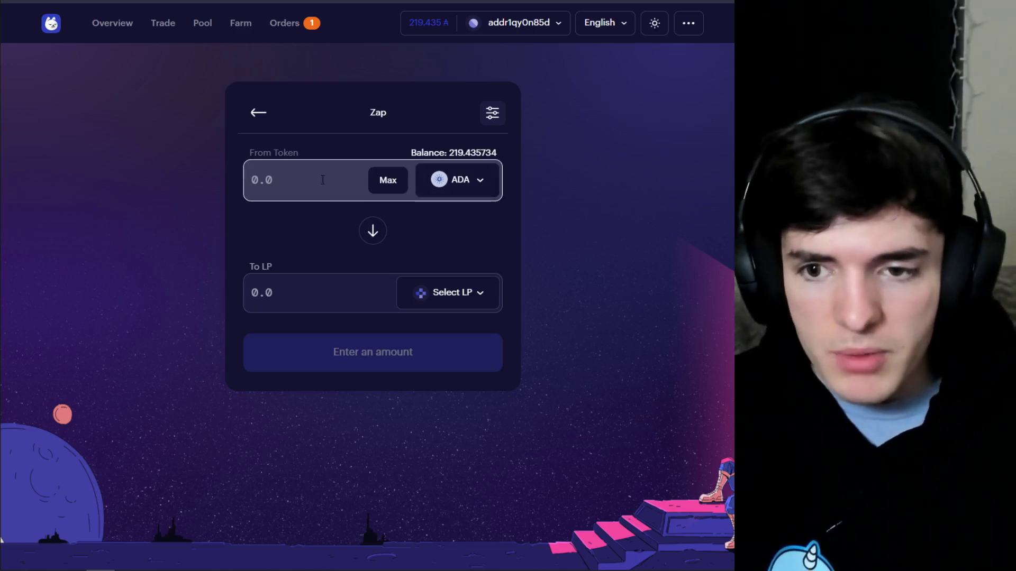
text(30)
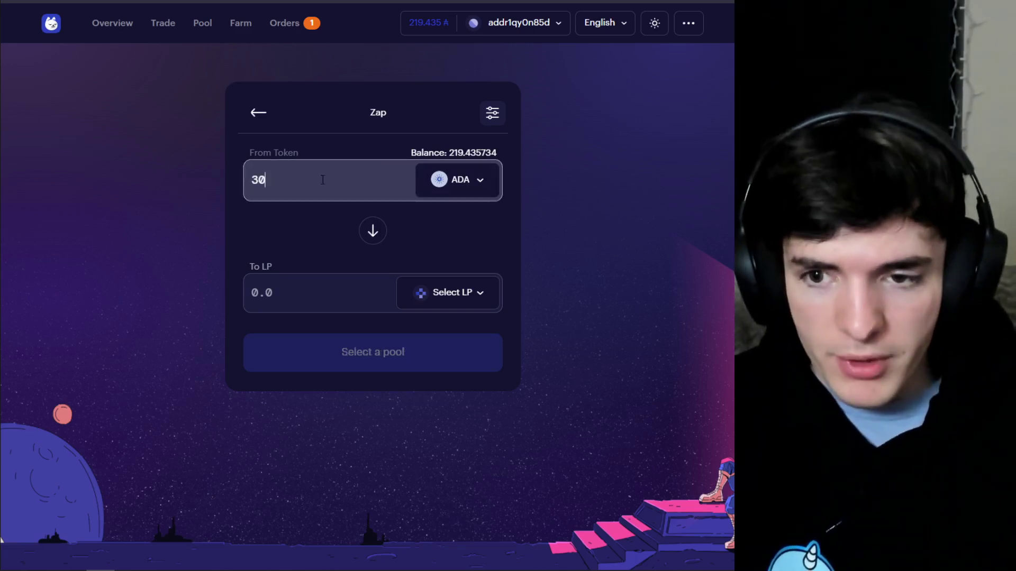
click(459, 296)
scroll(411, 254, down, 3)
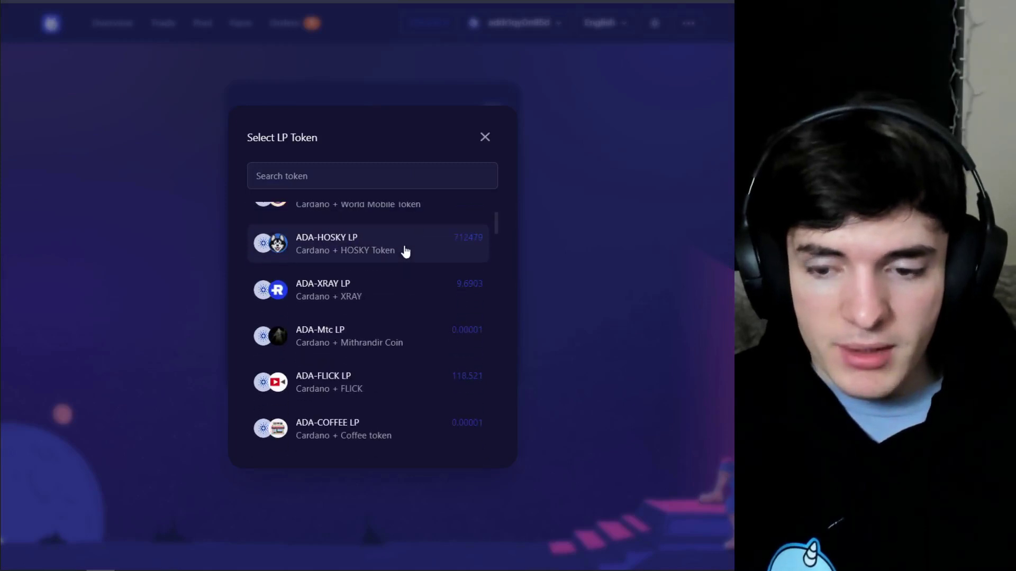
scroll(397, 251, down, 2)
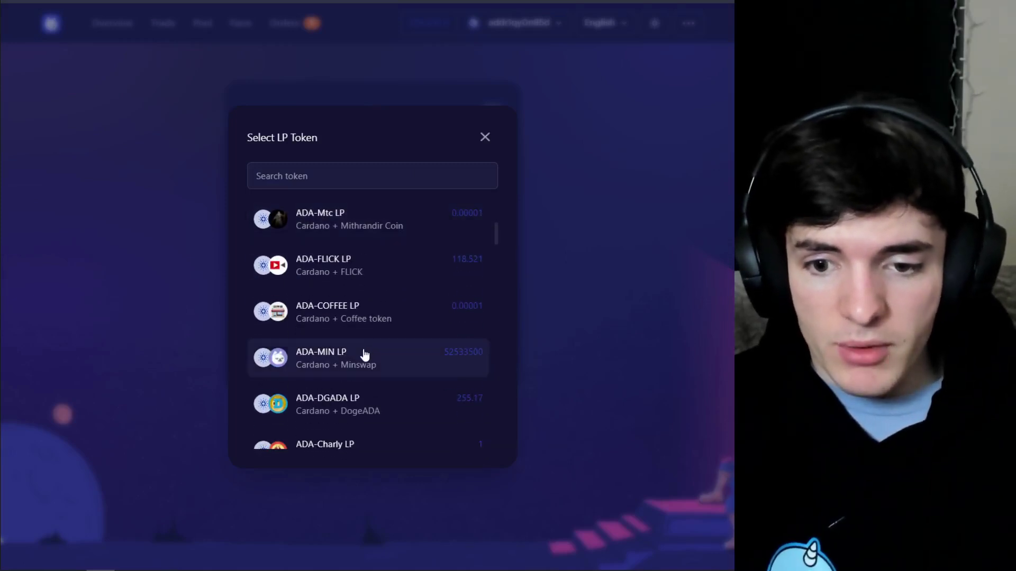
click(365, 355)
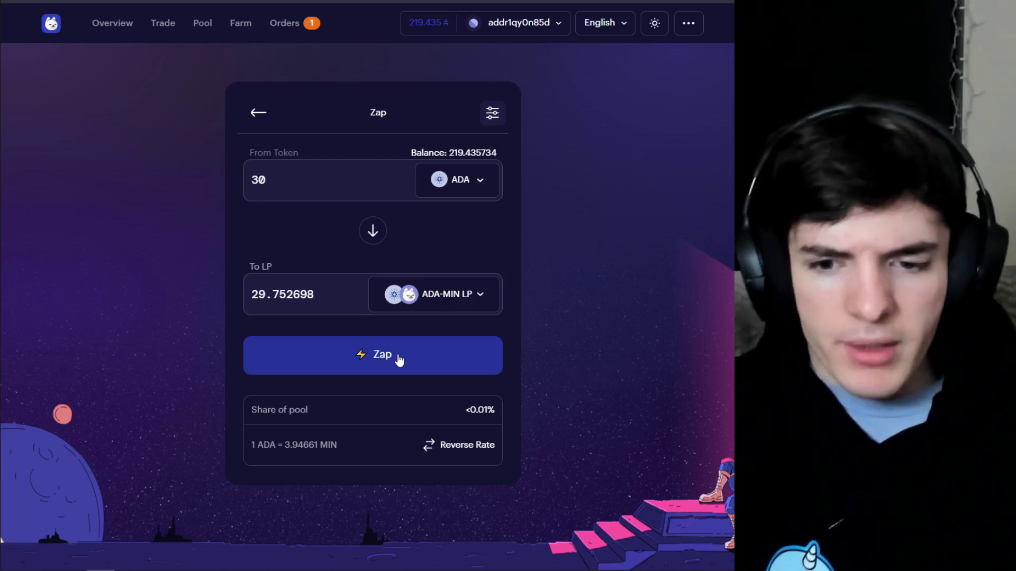
Switch off the order audio in the Zap settings.
click(492, 113)
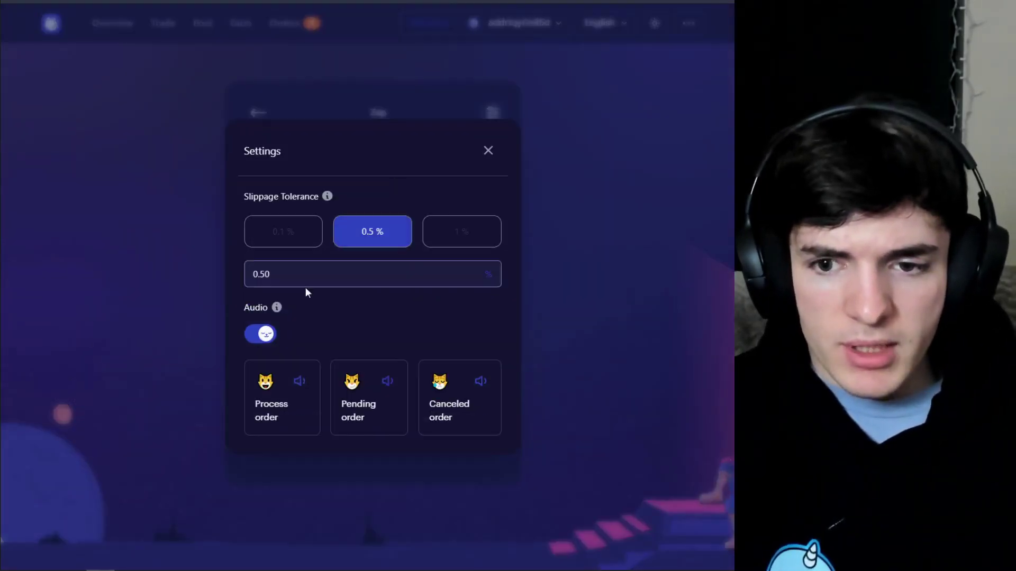
click(263, 336)
click(489, 152)
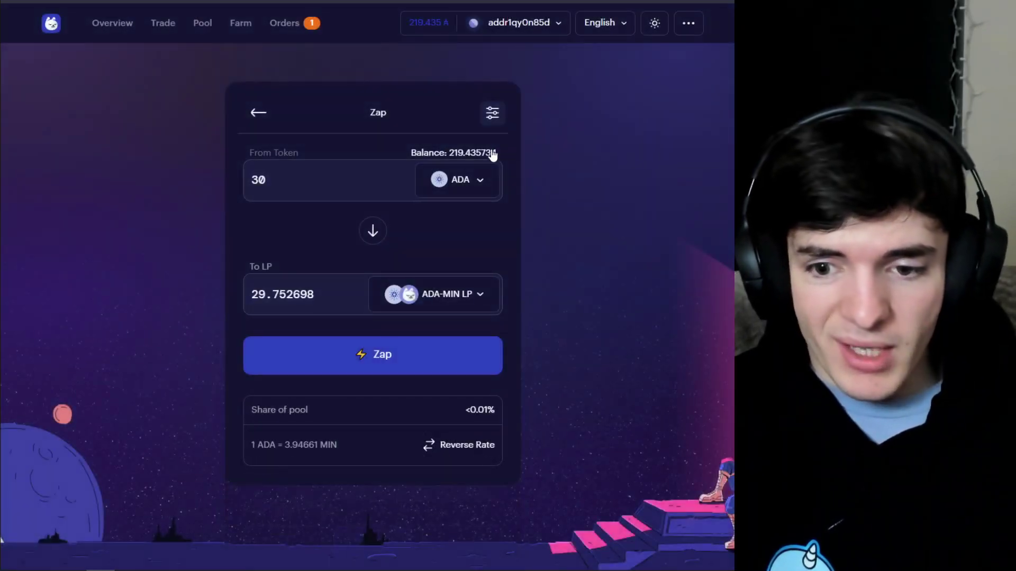
Submit the 30 ADA Zap and sign the transaction in Nami with the wallet password.
click(392, 366)
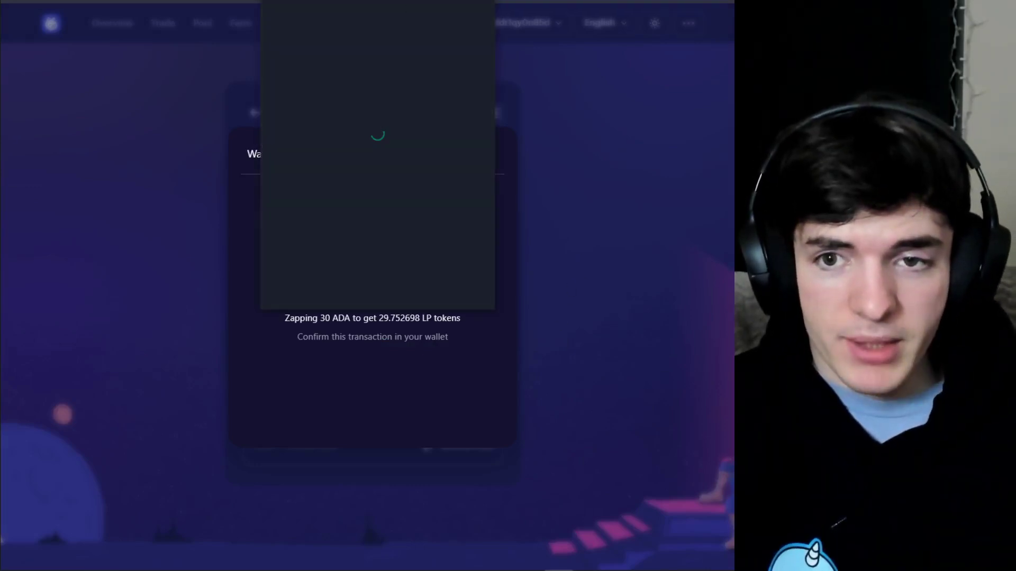
drag(555, 132, 589, 121)
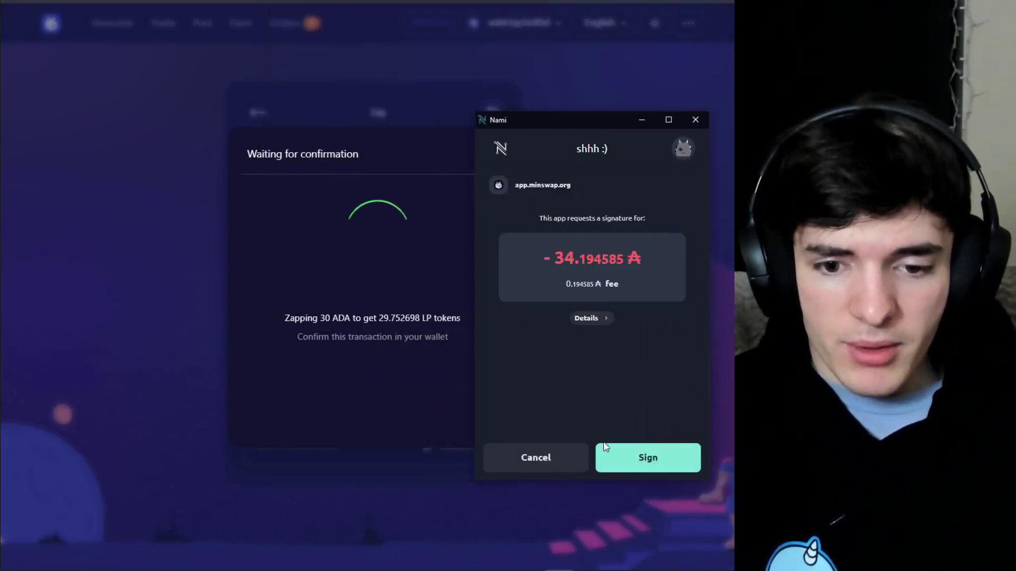
click(612, 456)
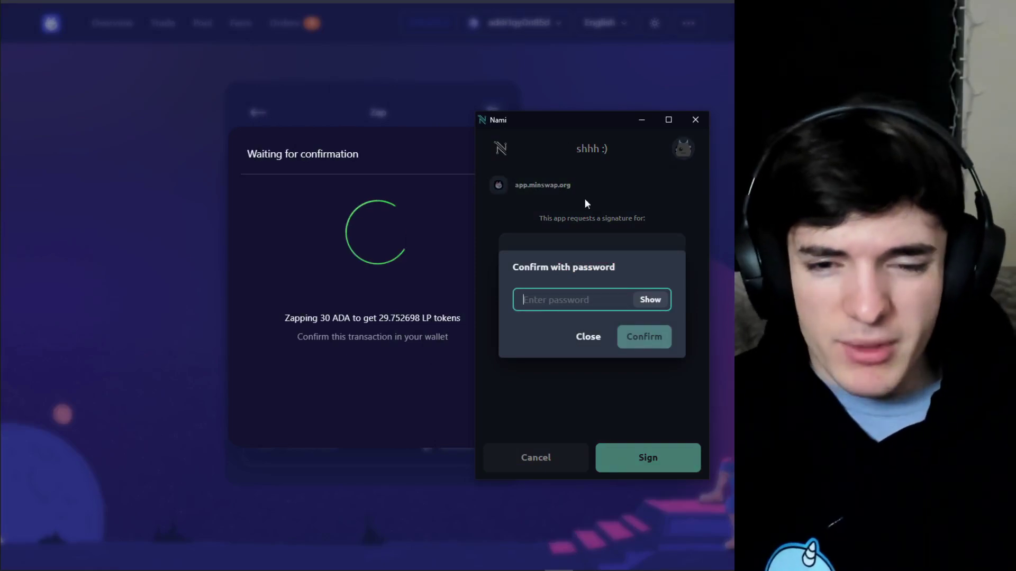
text(•••••••)
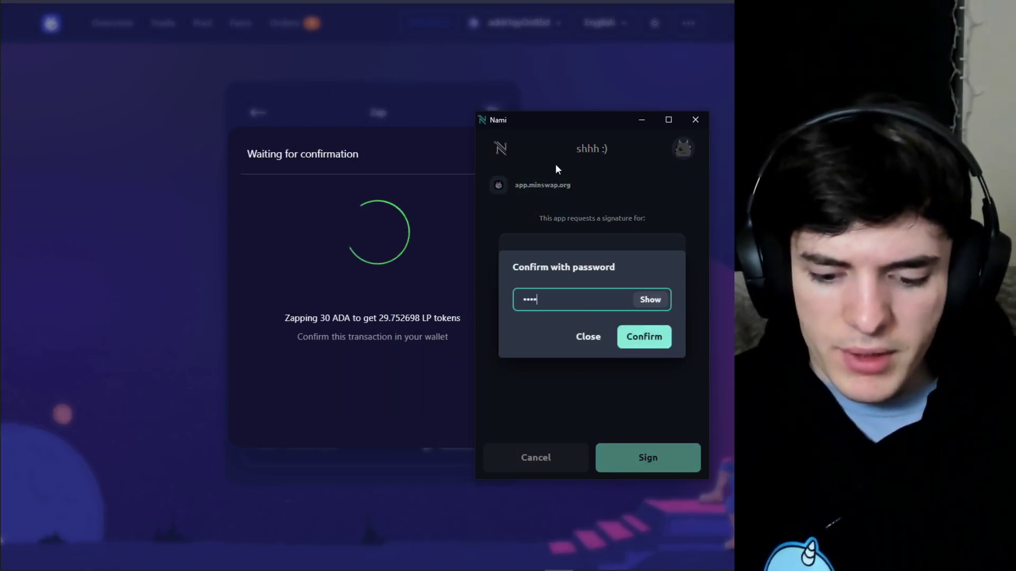
text(••••)
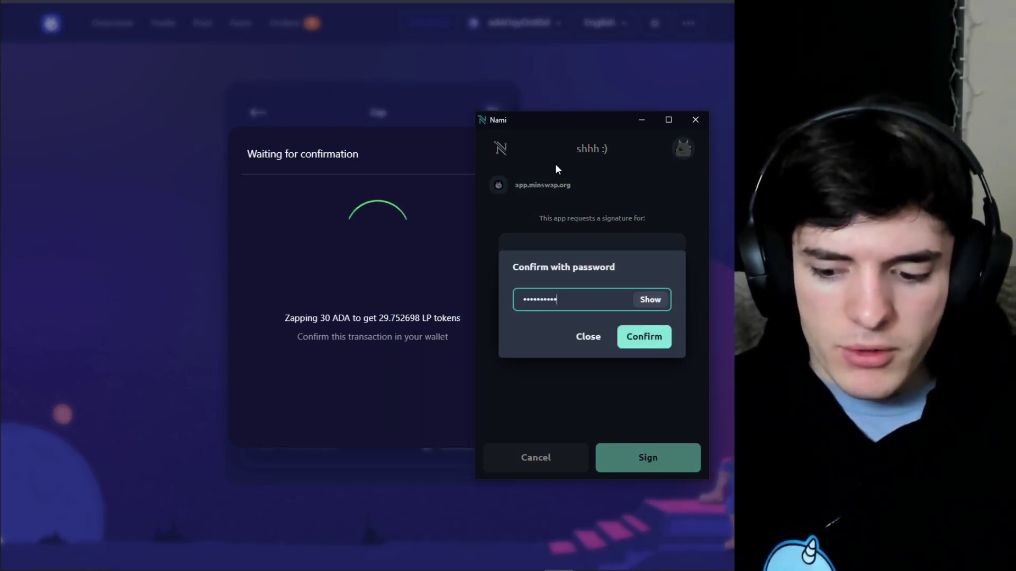
click(638, 338)
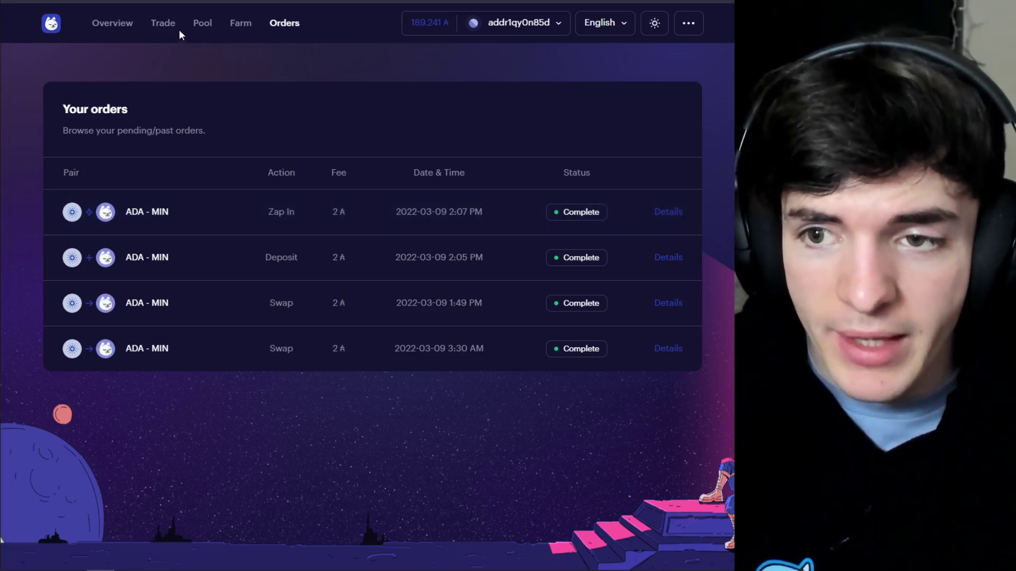
View the wallet's own liquidity positions and examine the pooled ADA, pooled MIN and pool share of the ADA-MIN LP.
click(119, 25)
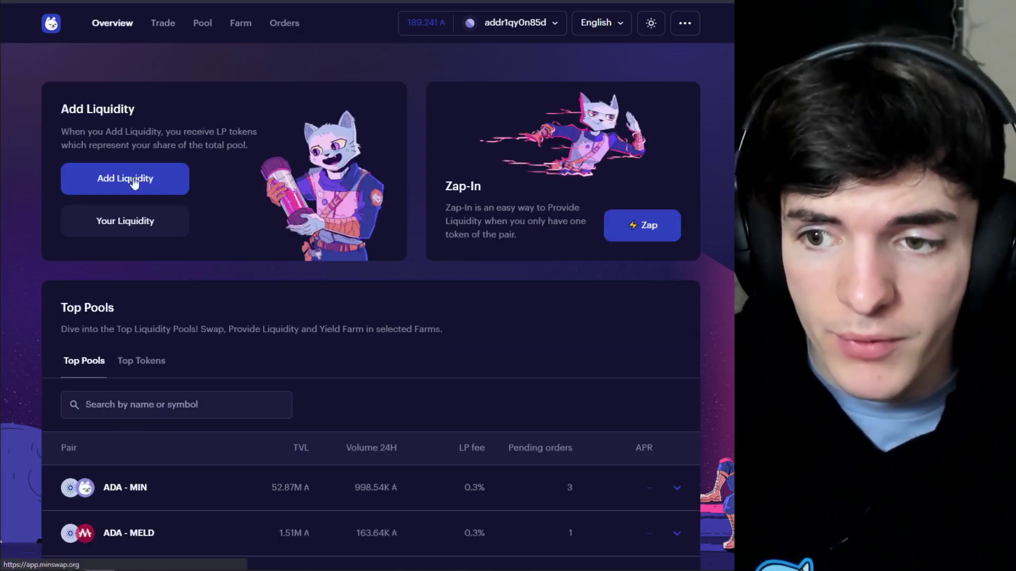
click(128, 222)
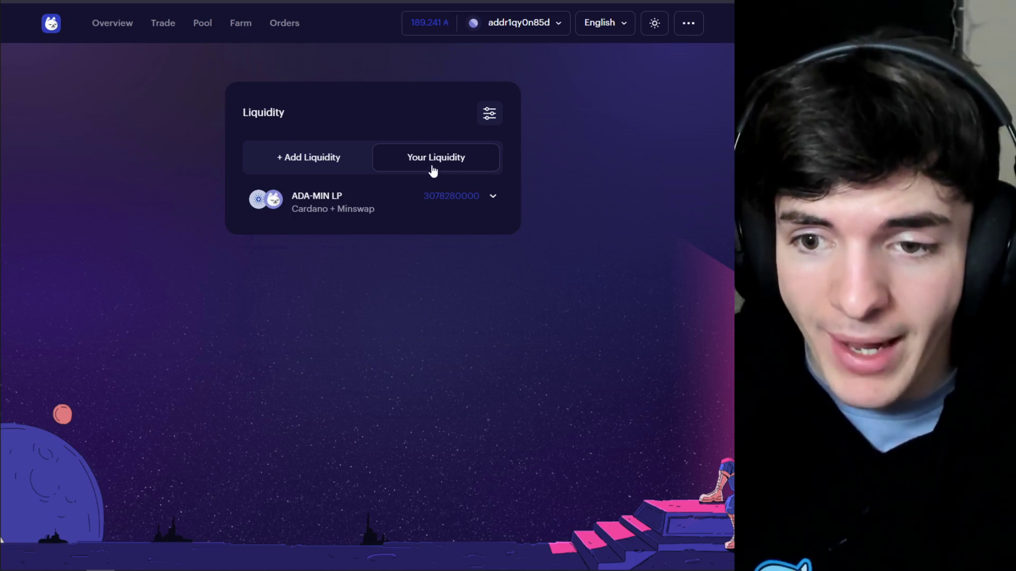
click(468, 202)
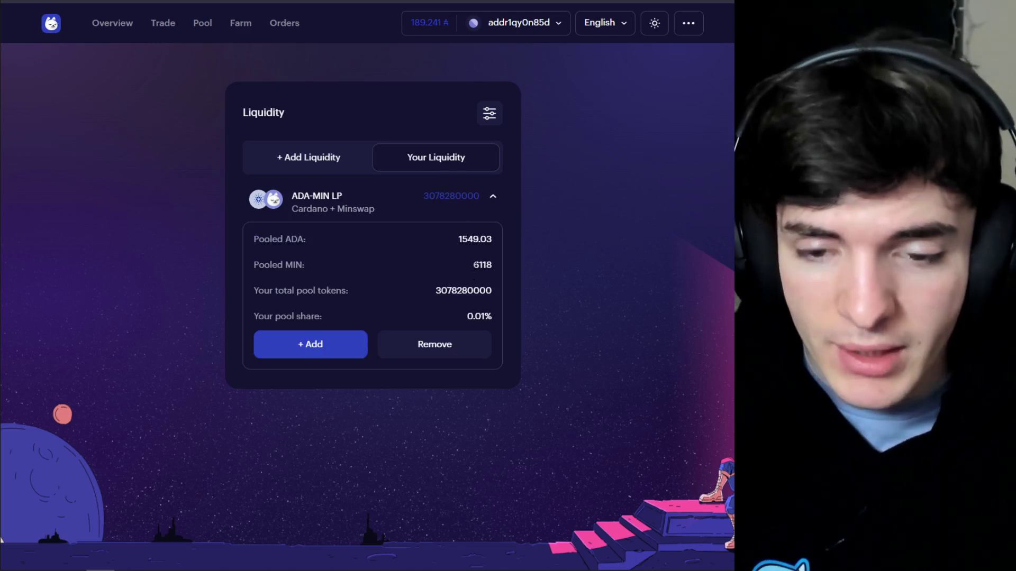
mouse_move(473, 265)
mouse_down()
mouse_move(494, 267)
mouse_move(479, 241)
mouse_up()
click(474, 264)
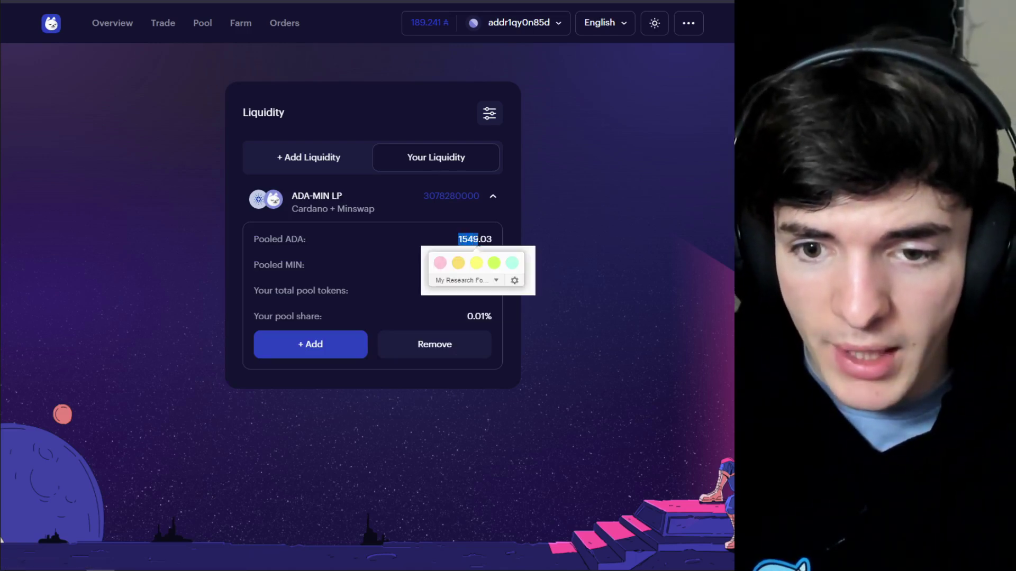
click(471, 241)
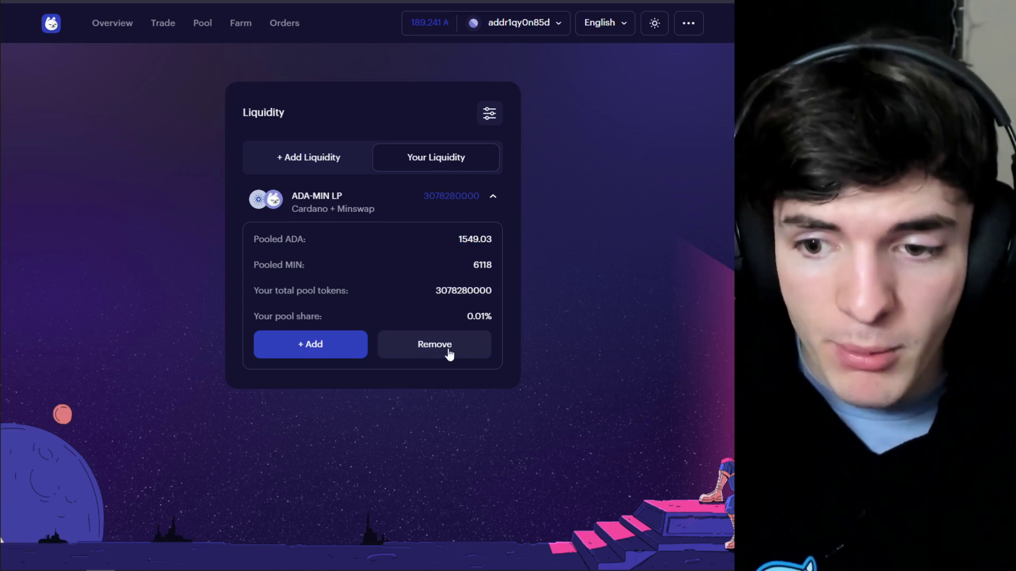
click(472, 199)
click(471, 199)
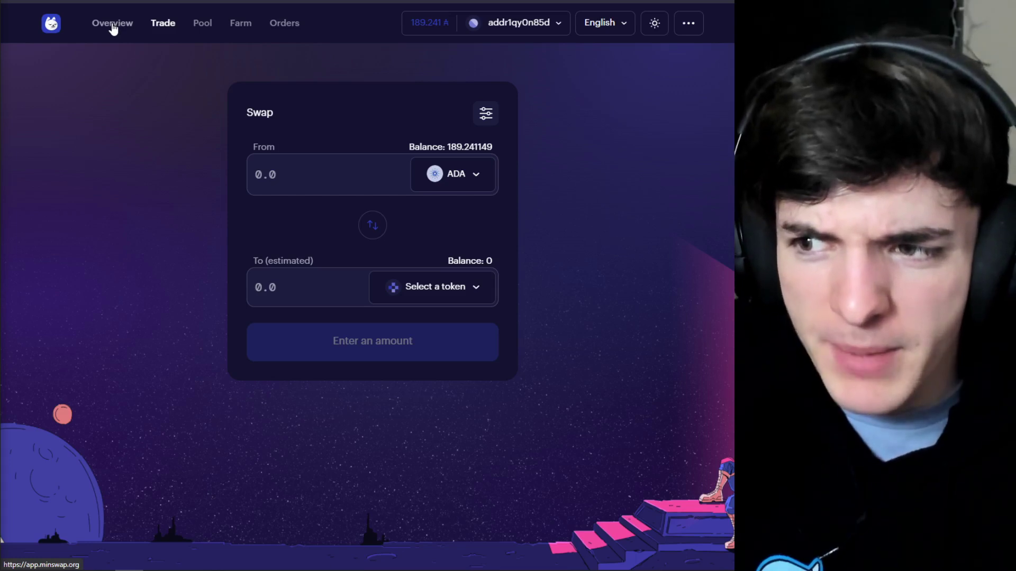
Return to the overview and look through the list of top pools.
click(109, 28)
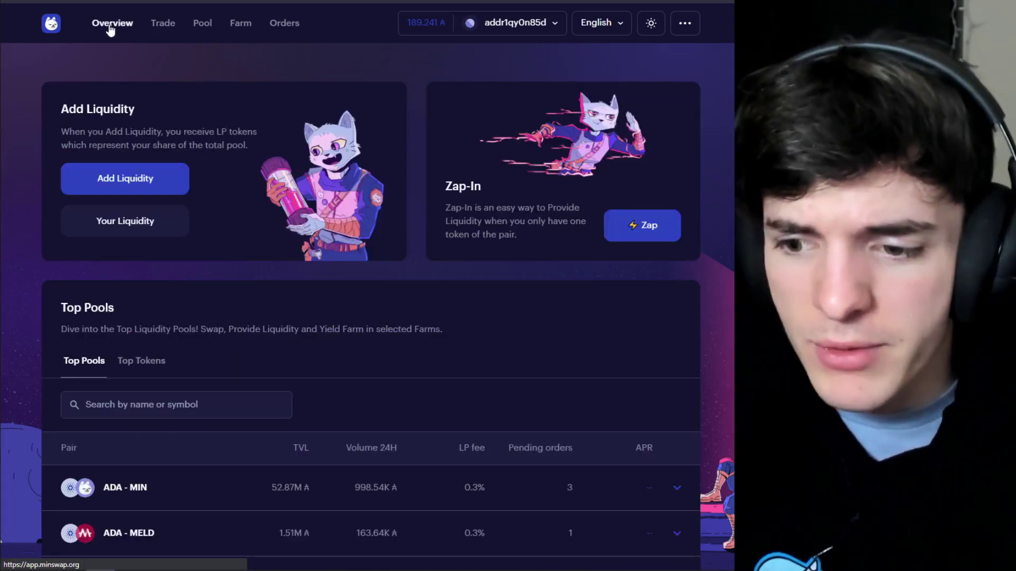
scroll(208, 135, down, 7)
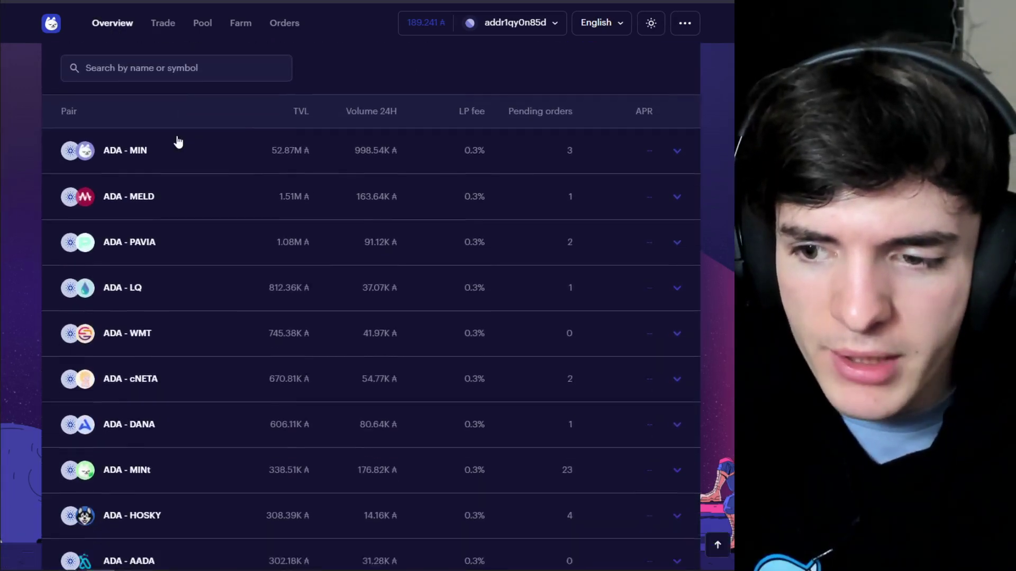
scroll(154, 151, up, 8)
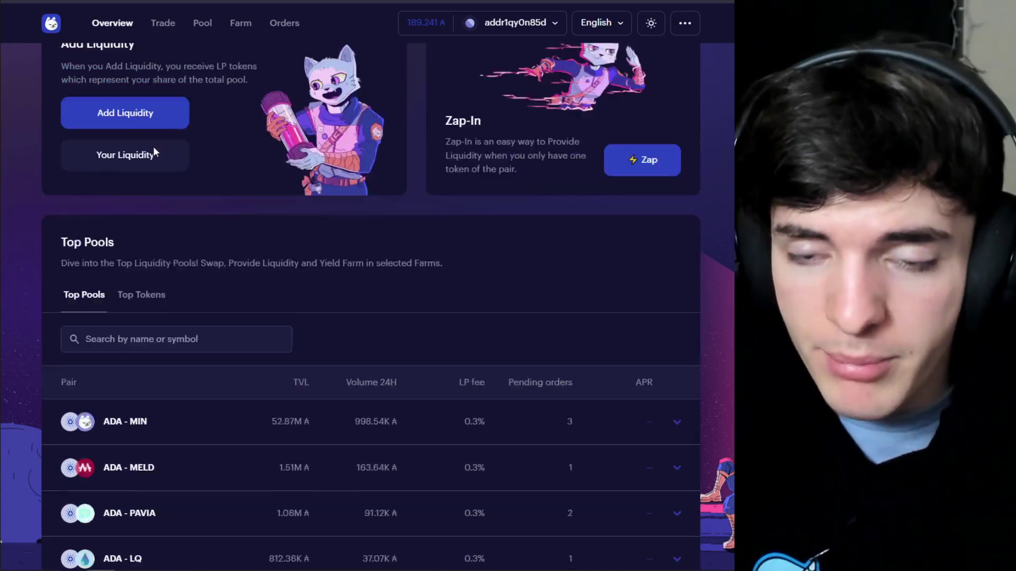